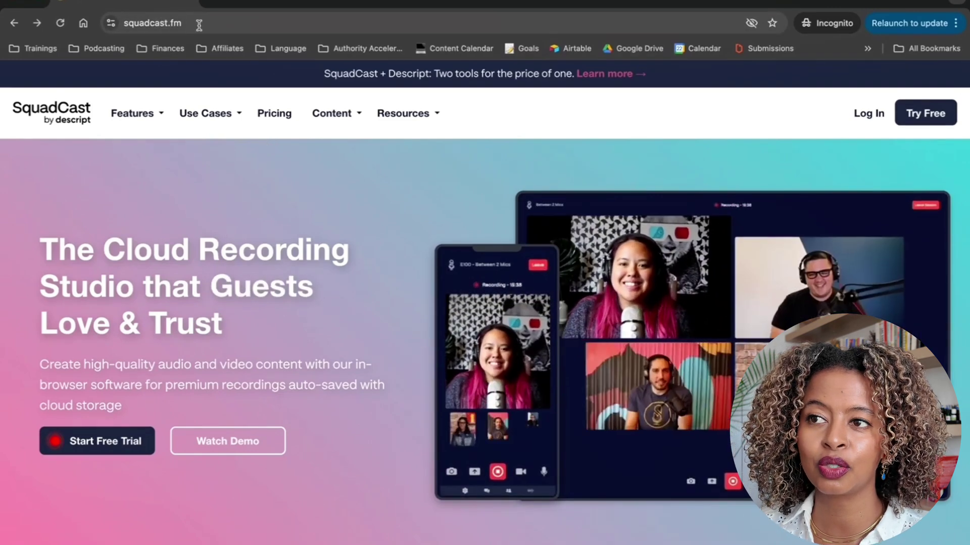
# - Sign in to SquadCast with the saved Google account to reach the Tests & Demos dashboard
pyautogui.click(876, 114)
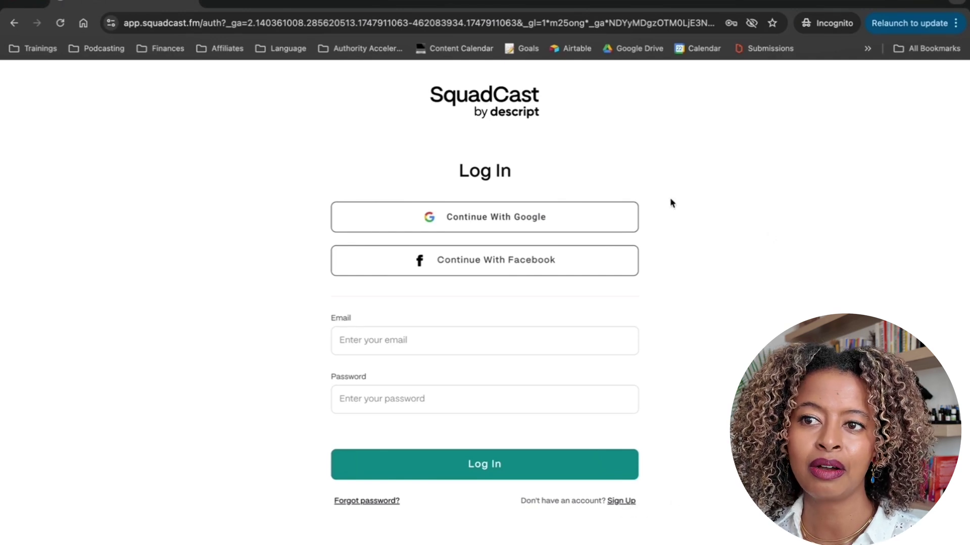
pyautogui.click(600, 218)
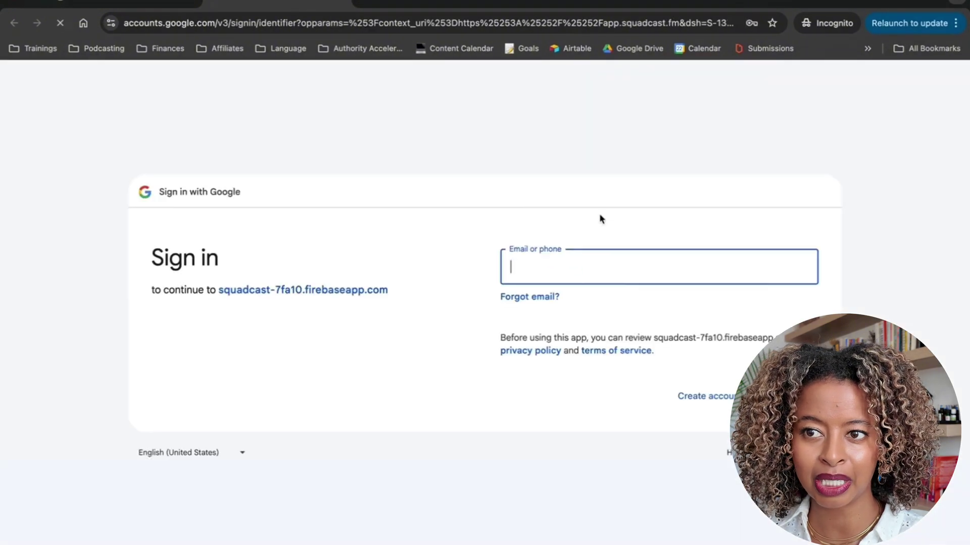
pyautogui.click(544, 264)
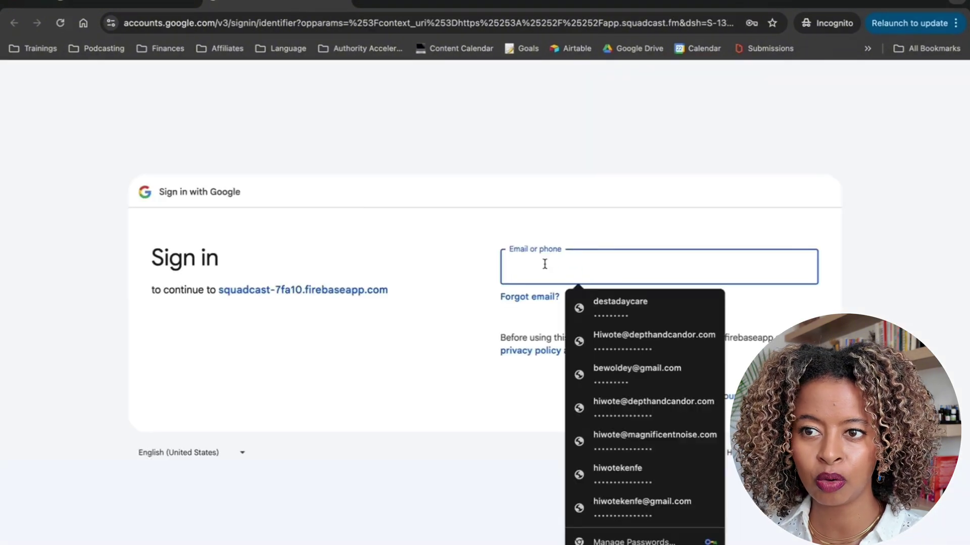
pyautogui.click(625, 344)
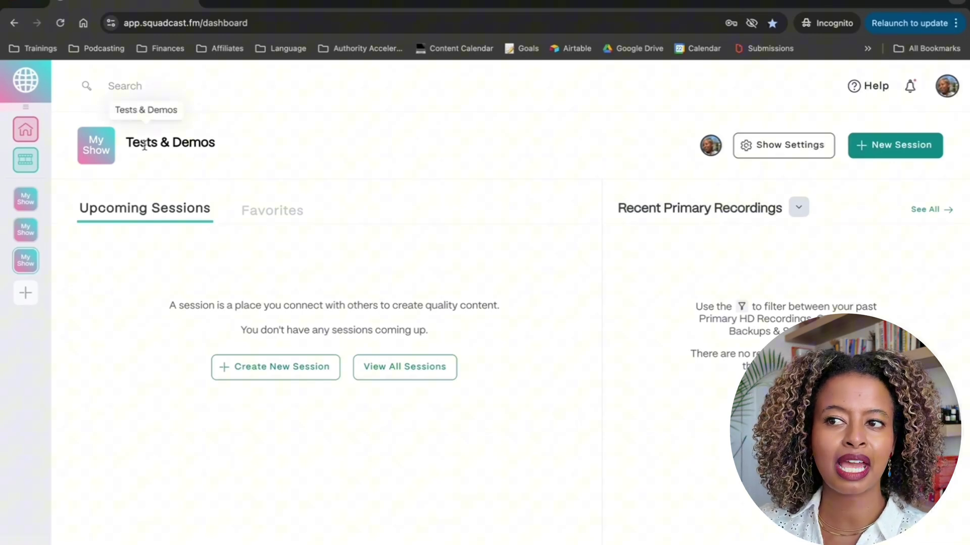
pyautogui.click(25, 293)
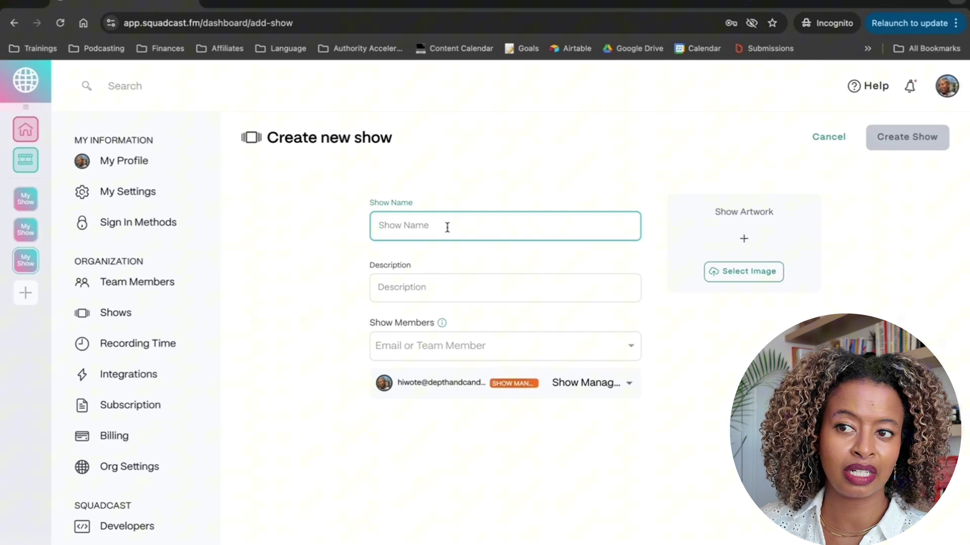
pyautogui.click(25, 261)
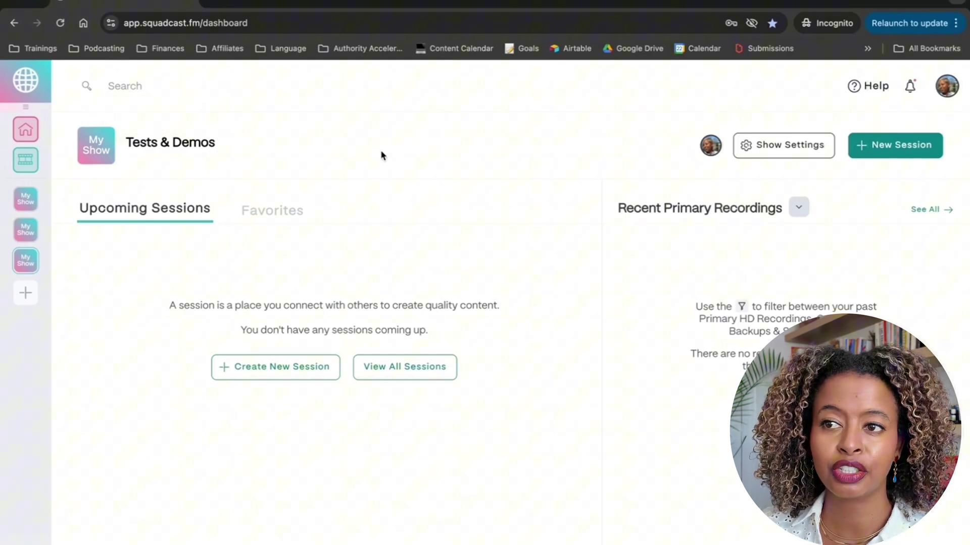
# - Schedule a new session titled with the guest's and host's names joined by 'x'
pyautogui.click(870, 144)
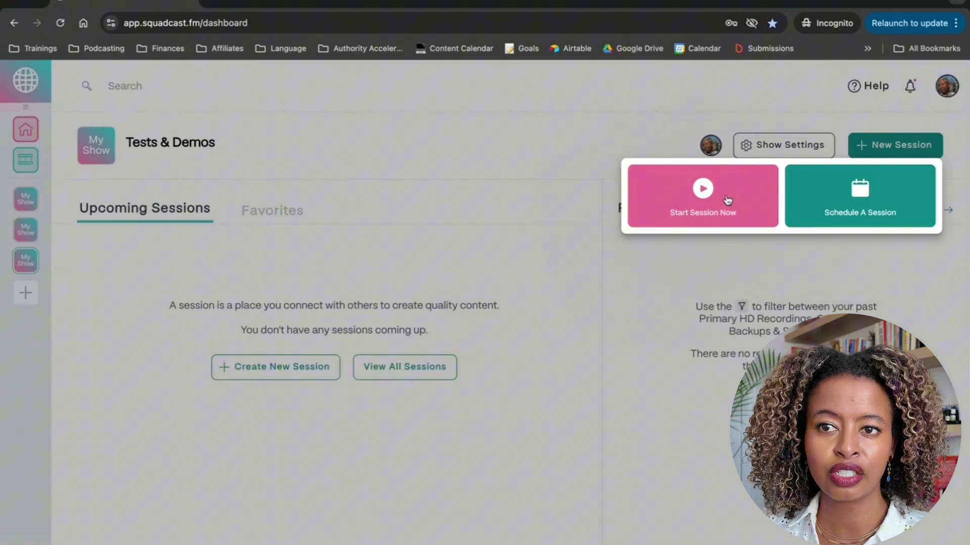
pyautogui.click(865, 195)
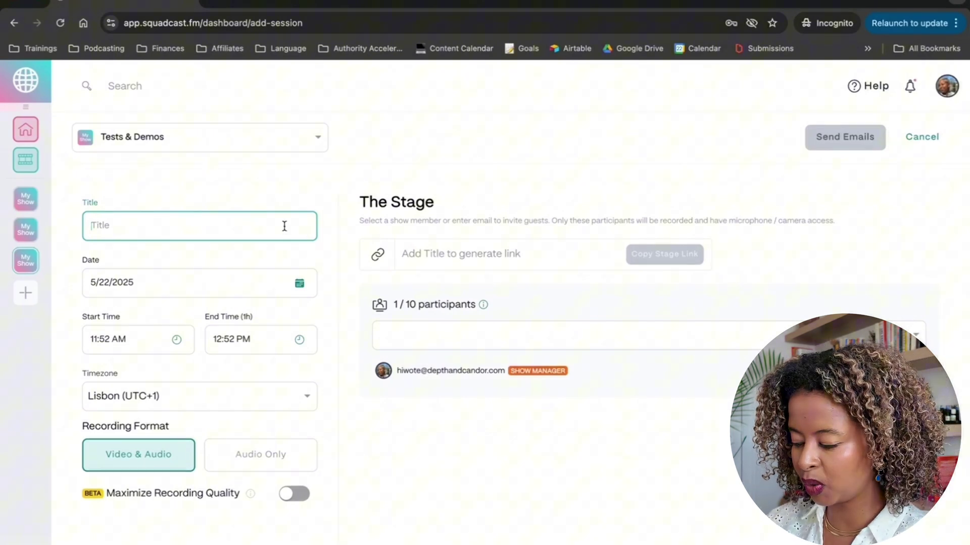
pyautogui.write('Kay')
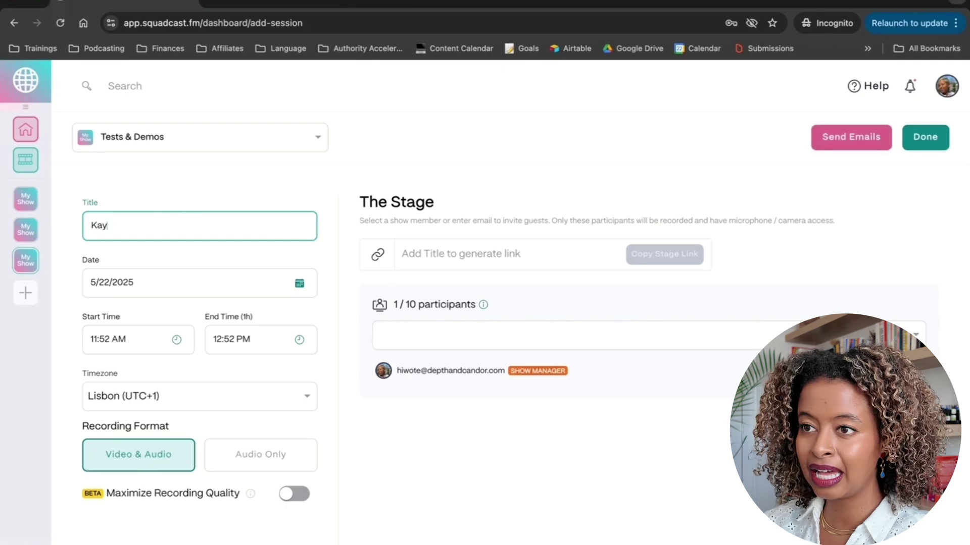
pyautogui.write('la and Hiwot')
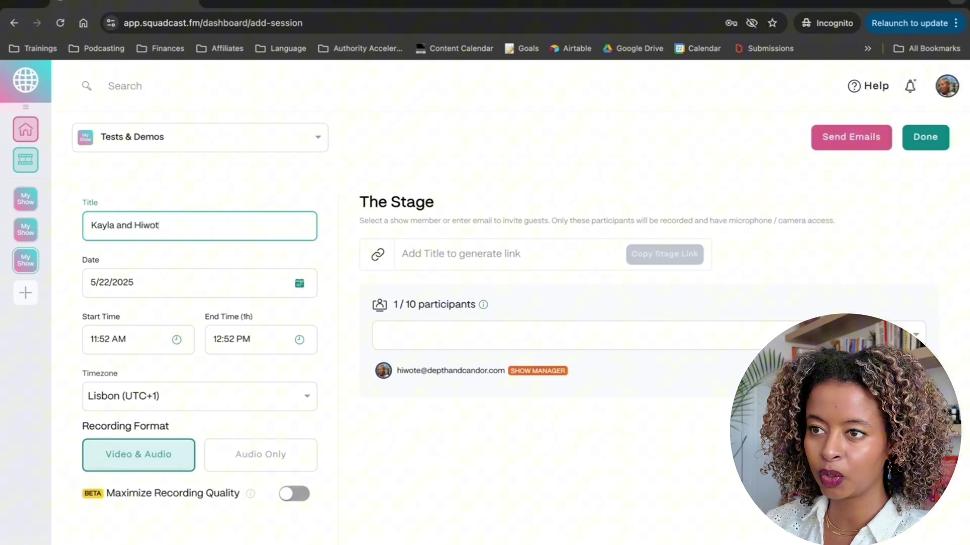
pyautogui.write('e')
pyautogui.doubleClick(124, 226)
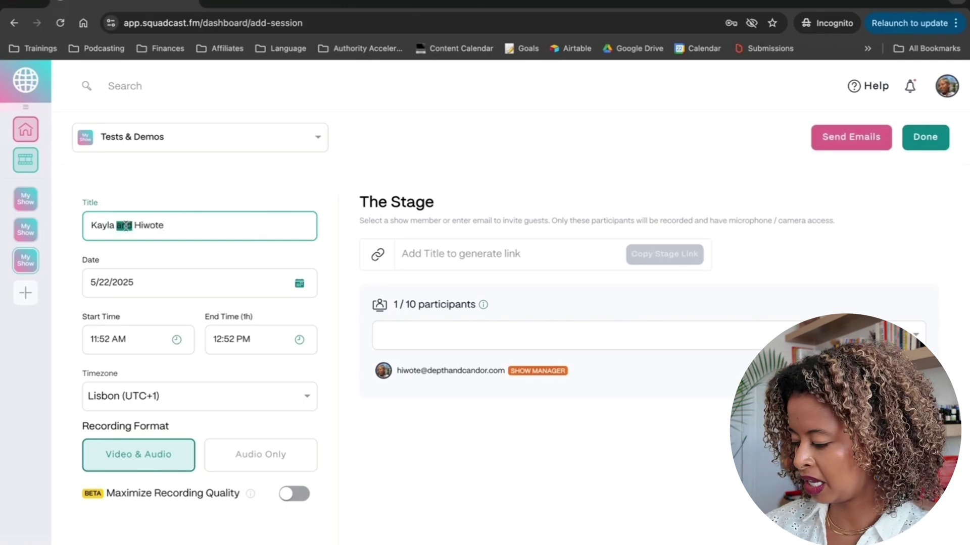
pyautogui.write('x')
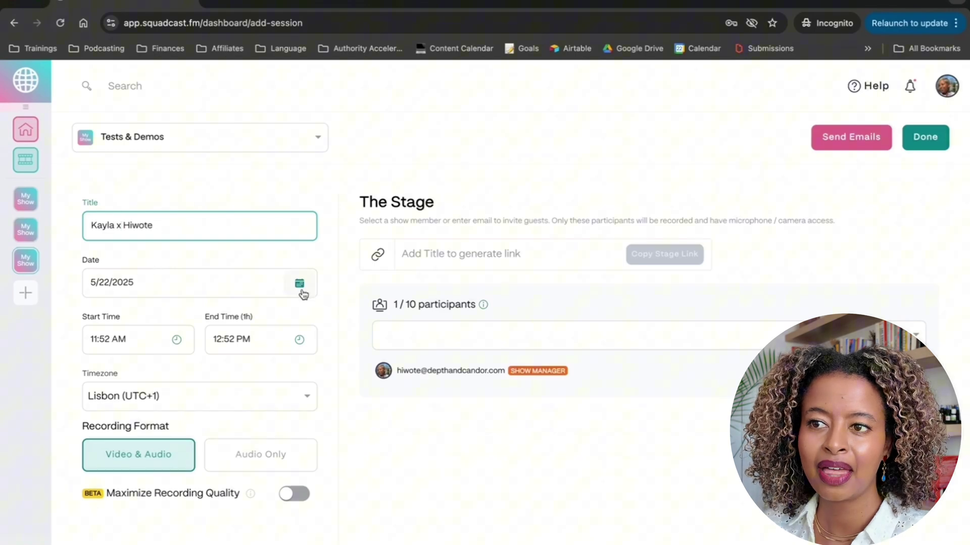
pyautogui.click(301, 286)
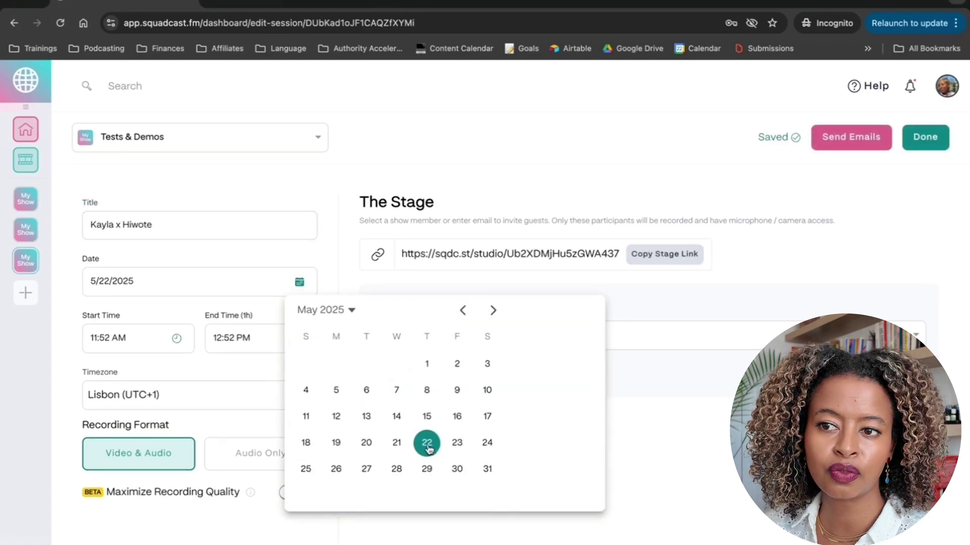
# - Set the session date to May 30, 2025 with a 10:00 AM start time
pyautogui.click(457, 472)
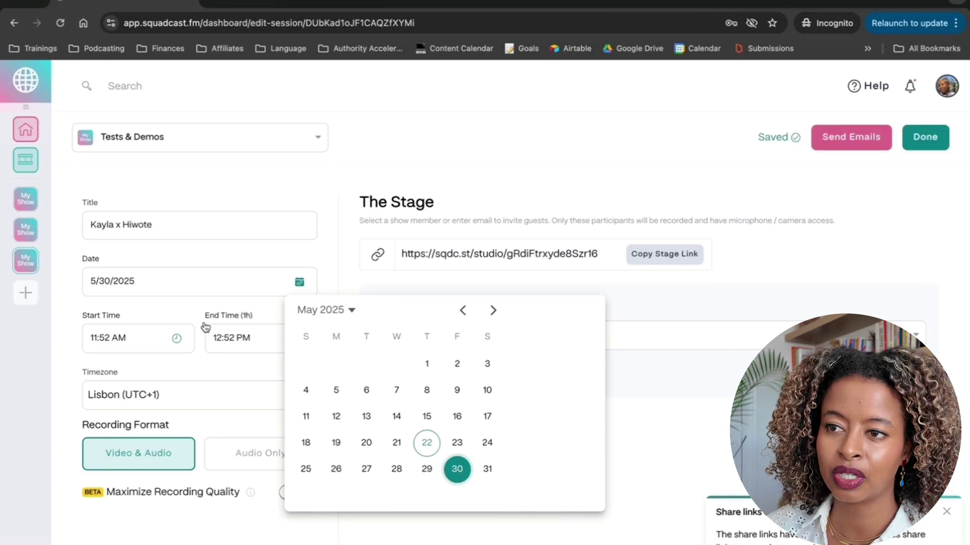
pyautogui.click(113, 335)
pyautogui.click(113, 335)
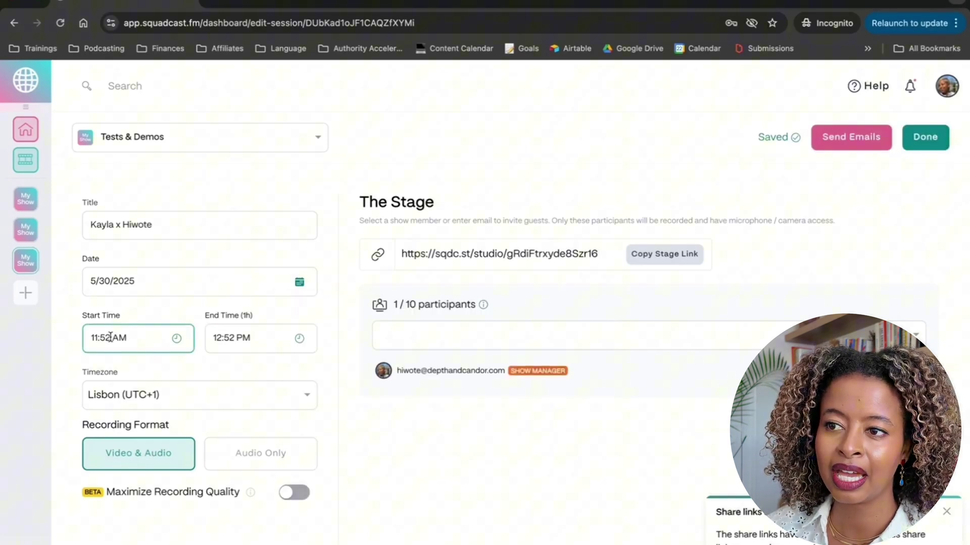
pyautogui.tripleClick(101, 338)
pyautogui.write('10')
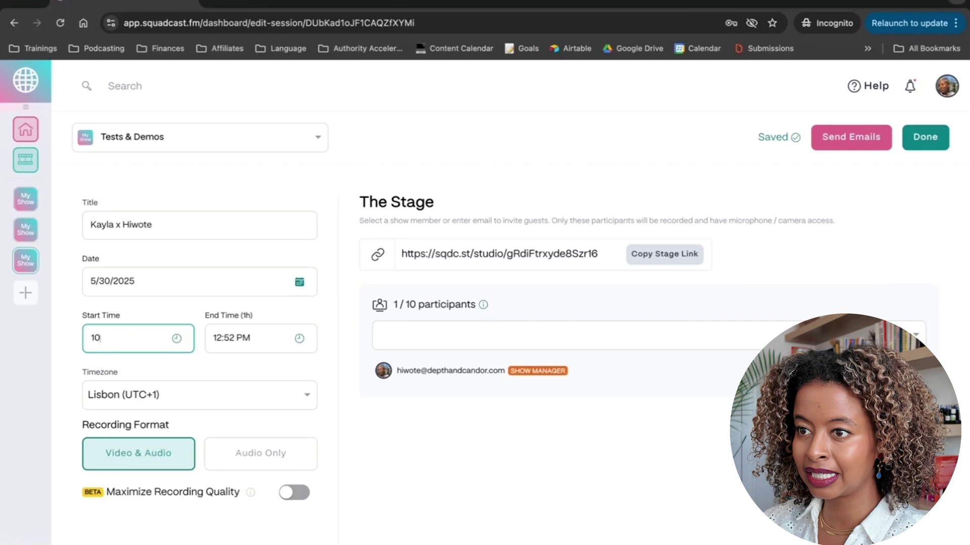
pyautogui.write(':10')
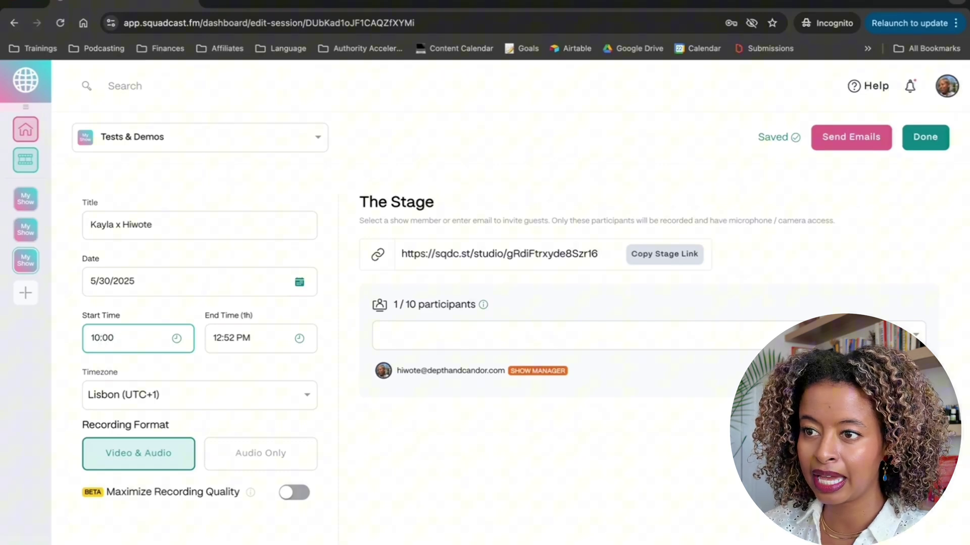
pyautogui.click(262, 335)
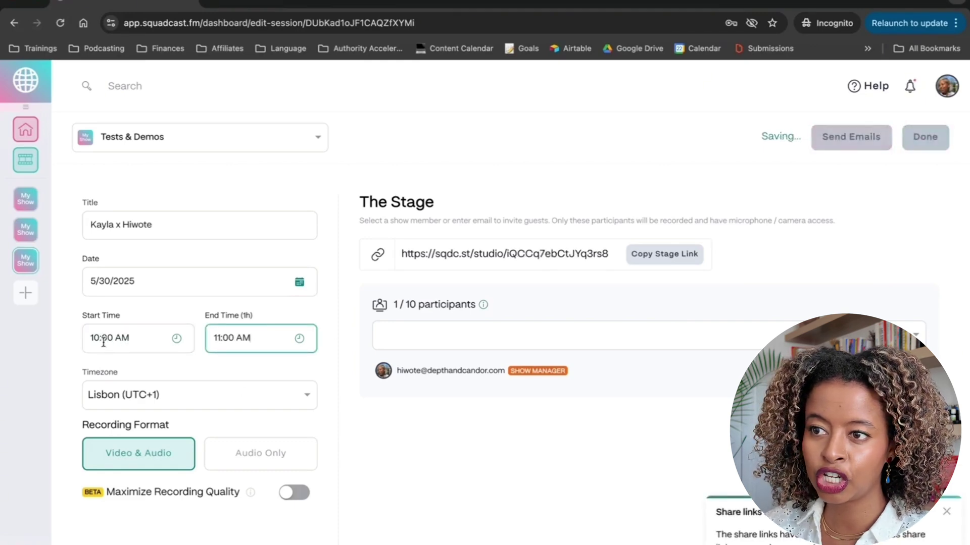
# - Set the session's end time to 11:00 AM
pyautogui.click(300, 338)
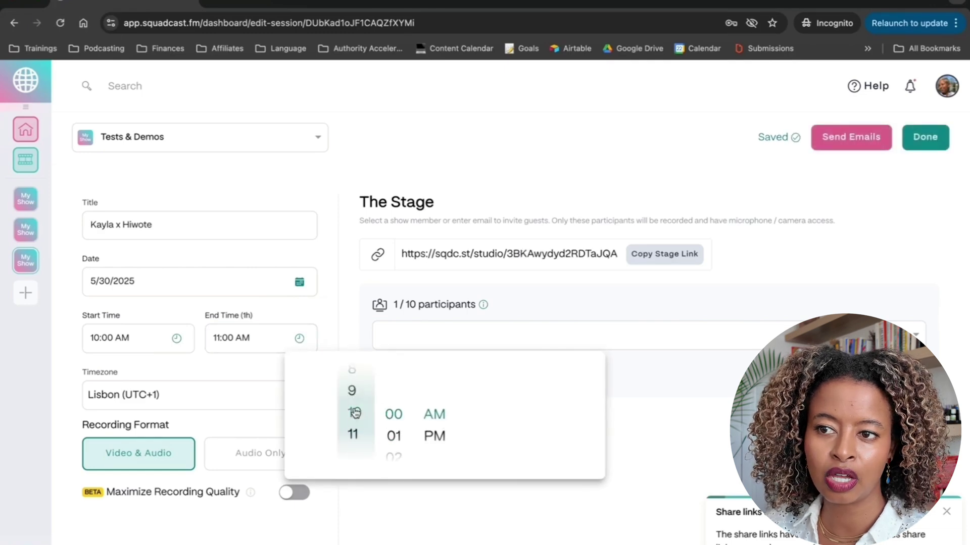
pyautogui.click(353, 396)
pyautogui.click(352, 399)
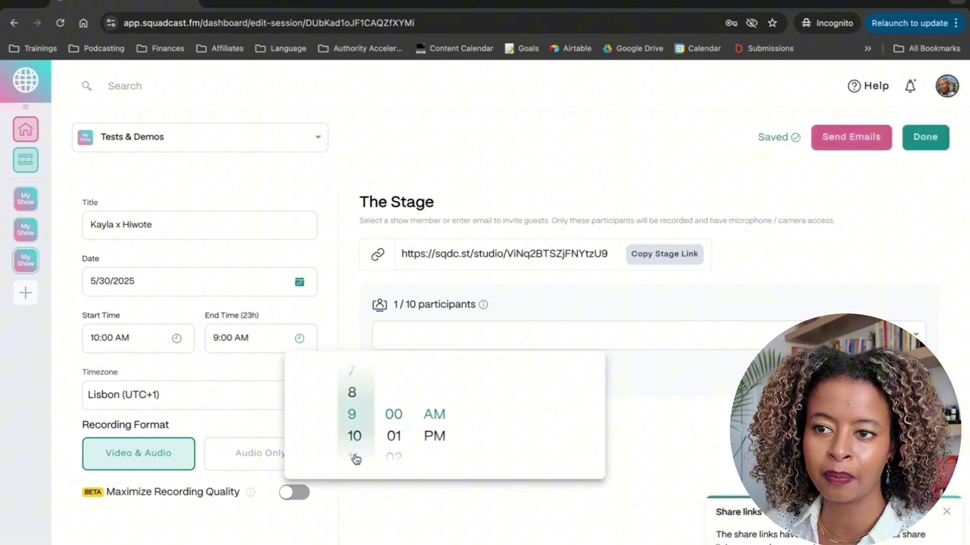
pyautogui.click(356, 457)
pyautogui.click(601, 502)
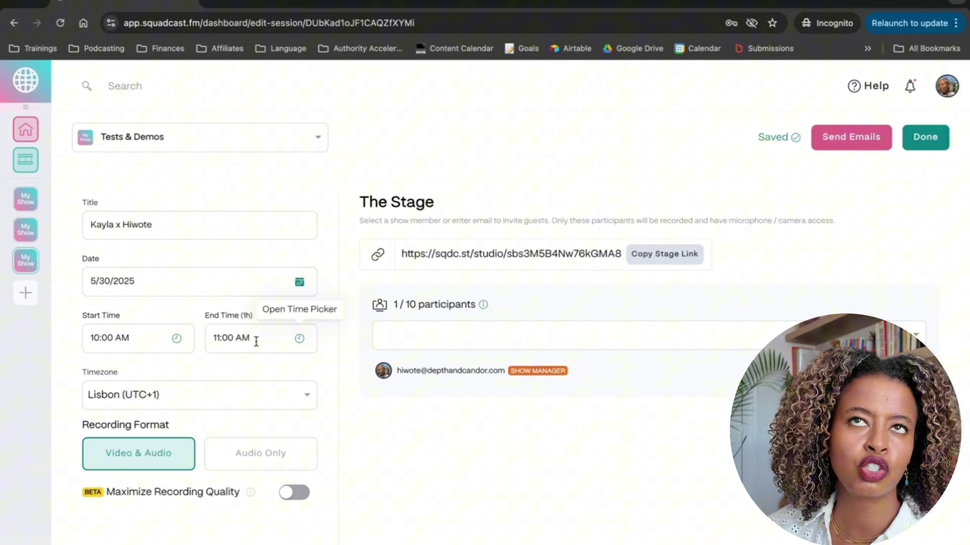
# - Change the session timezone to Eastern Time (US & Canada)
pyautogui.click(247, 404)
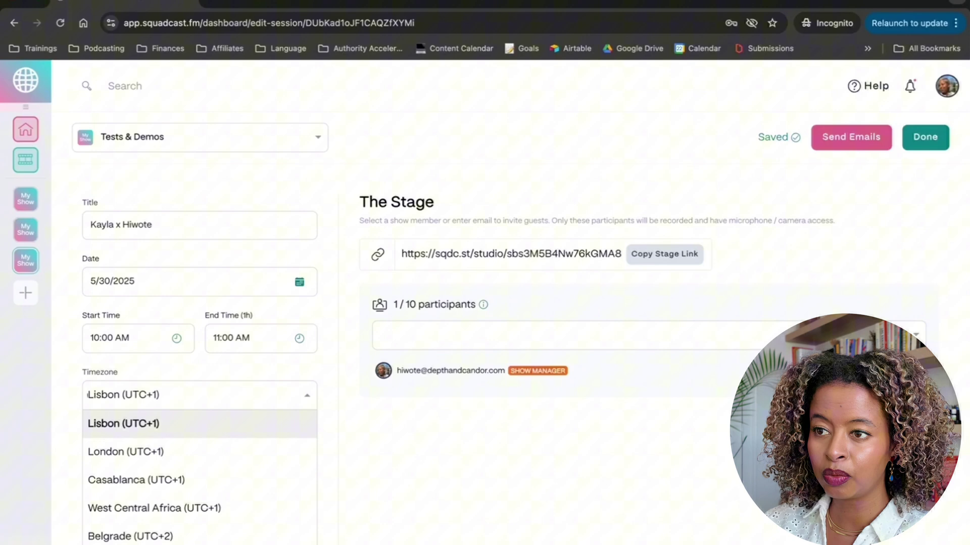
pyautogui.write('ea')
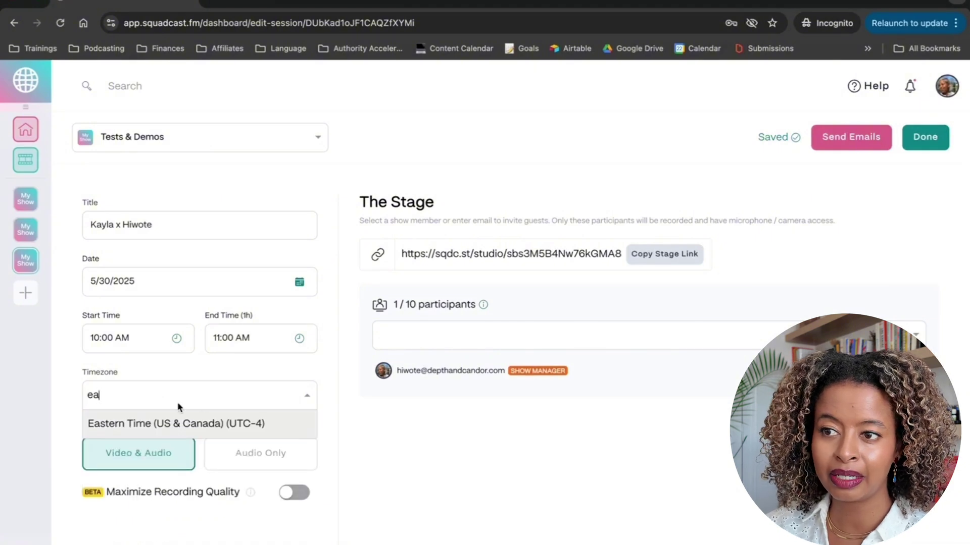
pyautogui.click(183, 424)
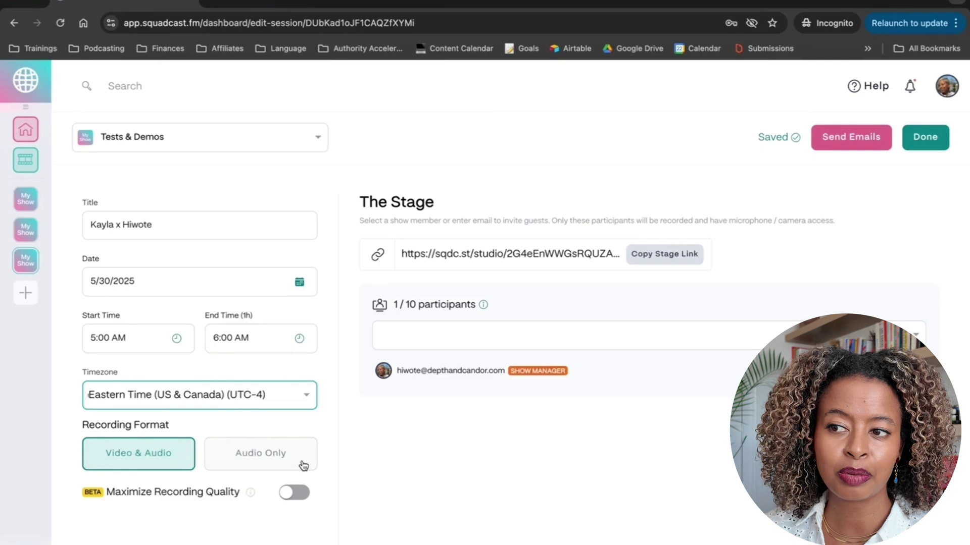
# - Keep Video & Audio recording and turn on Maximize Recording Quality
pyautogui.click(262, 461)
pyautogui.click(86, 462)
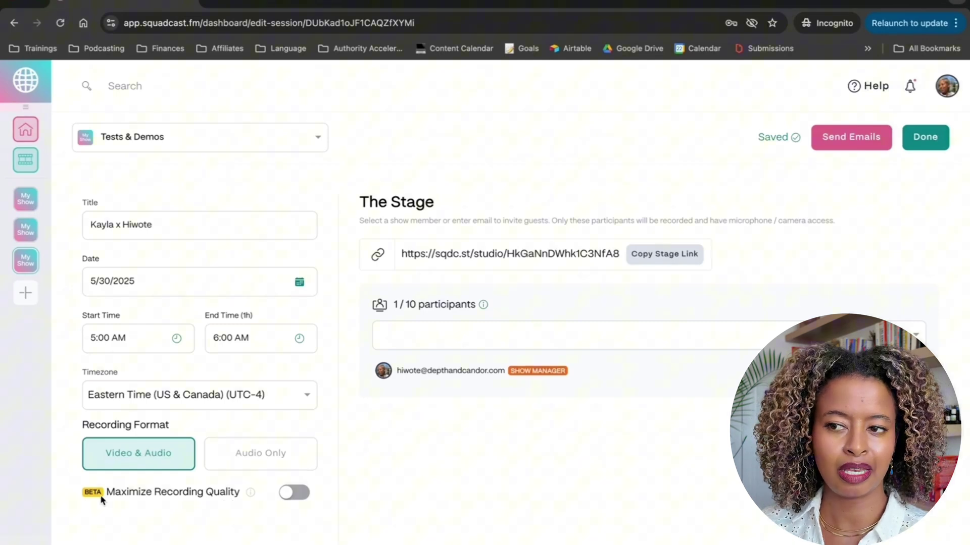
pyautogui.click(297, 497)
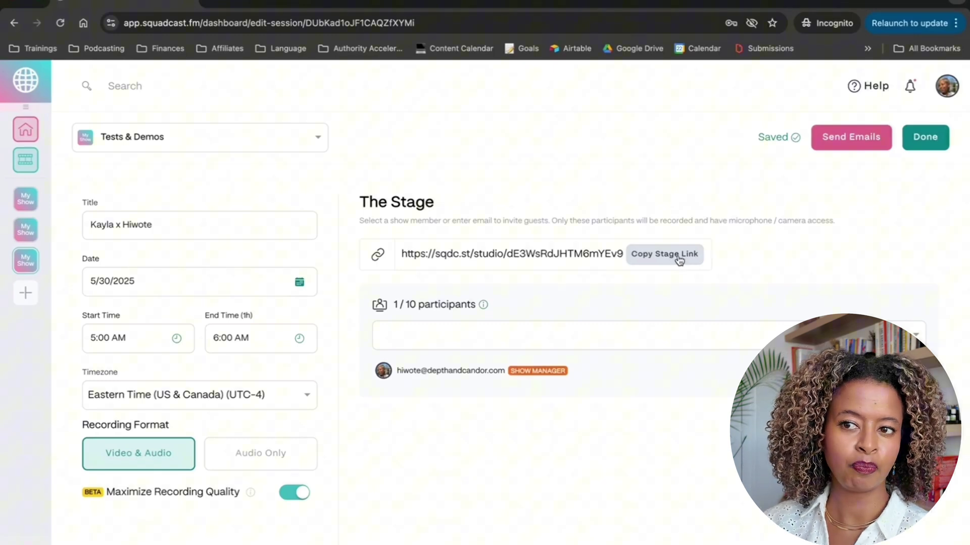
# - Invite the guest's e-mail address to the stage, bringing it to 2 of 10 participants
pyautogui.click(417, 339)
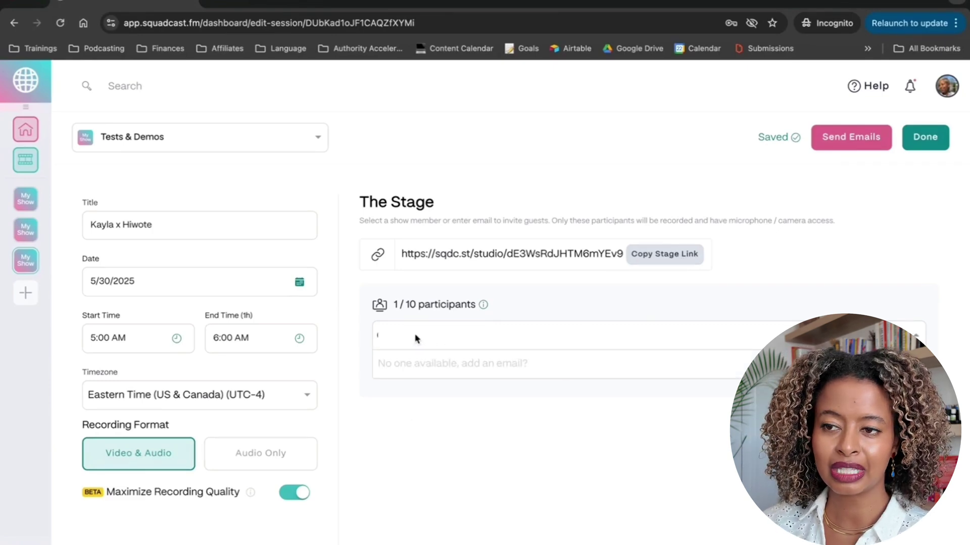
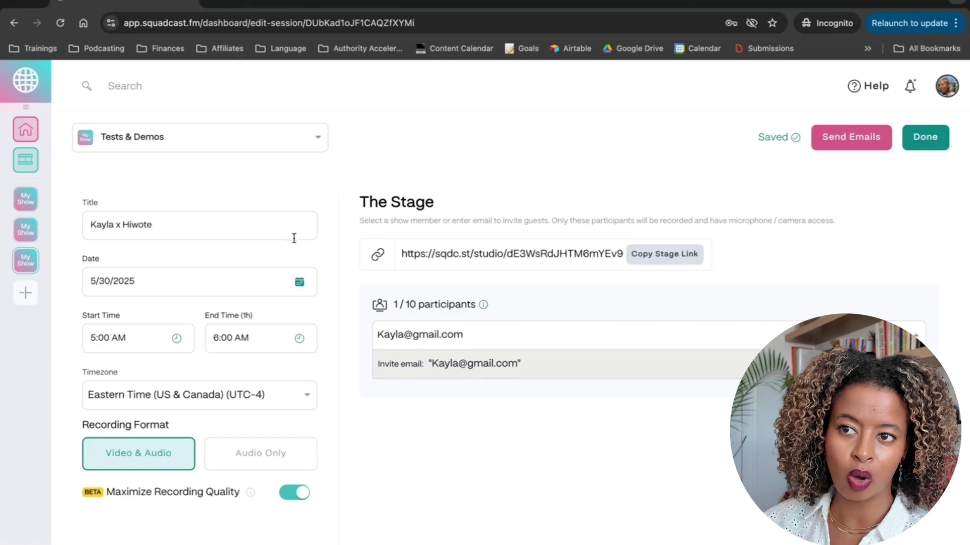
pyautogui.press('Return')
pyautogui.tripleClick(540, 261)
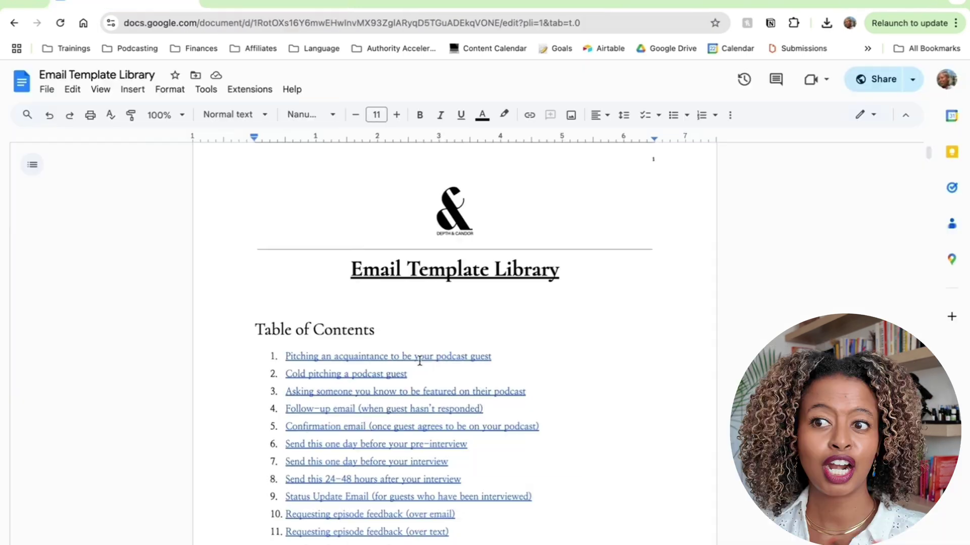
# - Copy the 'Send this one day before your interview' template through [YOUR NAME] into a Gmail draft
pyautogui.scroll(-2, 420, 360)
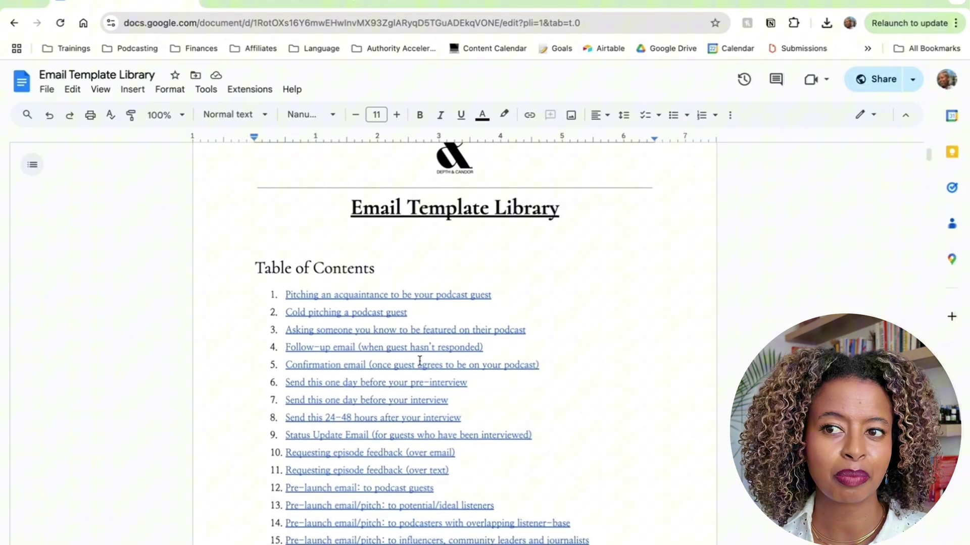
pyautogui.scroll(-2, 419, 361)
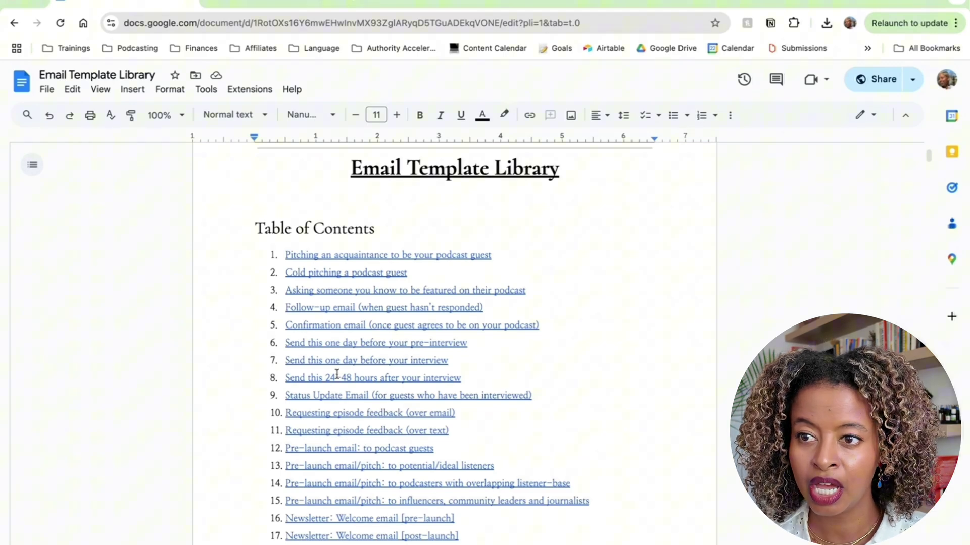
pyautogui.click(343, 360)
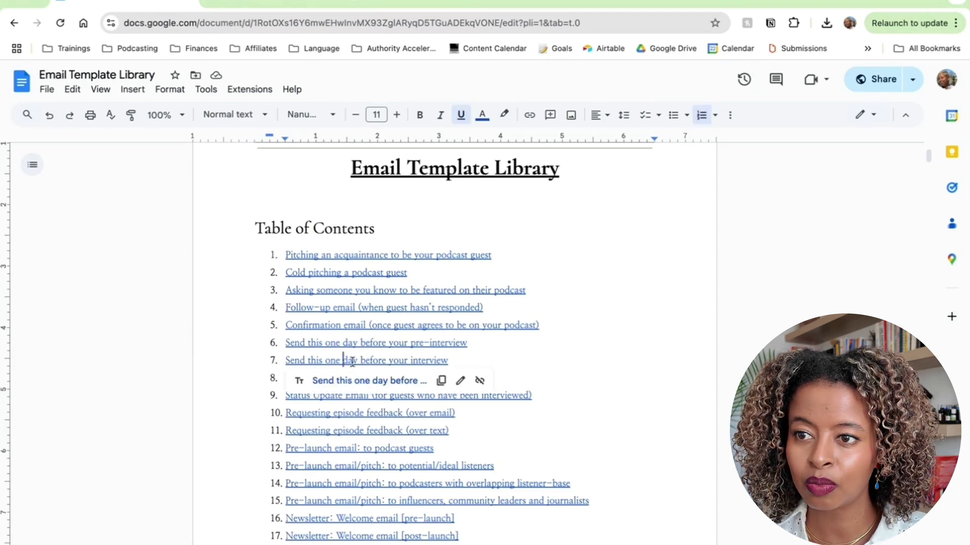
pyautogui.click(390, 381)
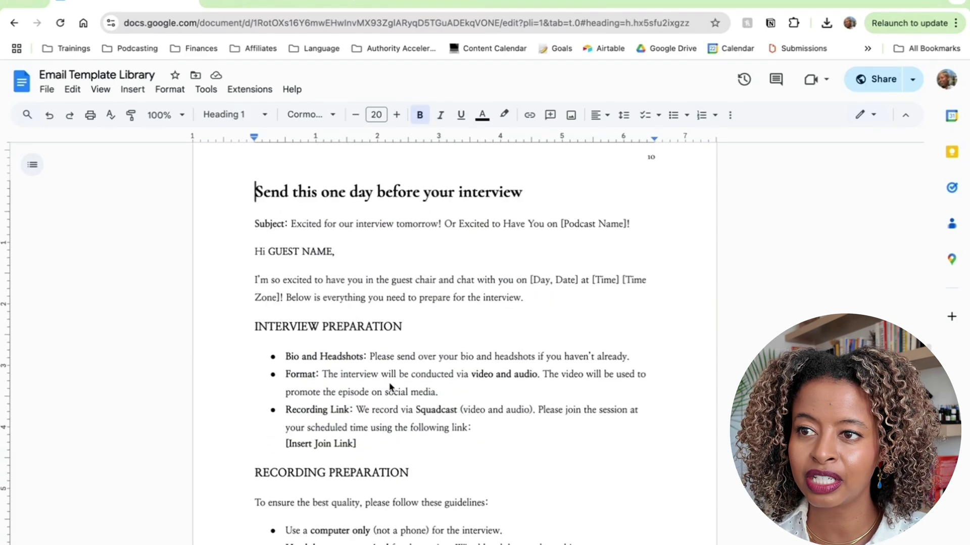
pyautogui.click(255, 223)
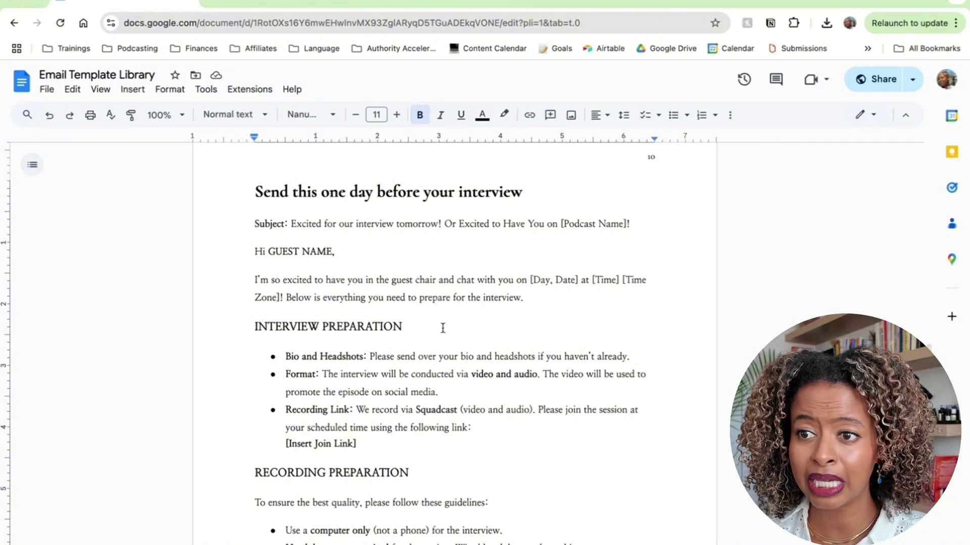
pyautogui.scroll(-7, 441, 329)
pyautogui.scroll(-6, 443, 329)
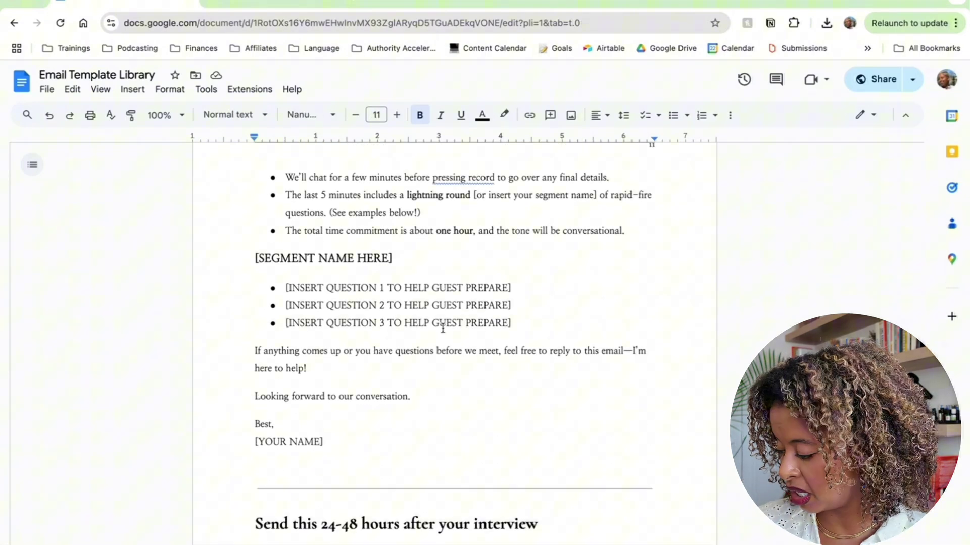
pyautogui.keyDown('shift'); pyautogui.click(336, 442); pyautogui.keyUp('shift')
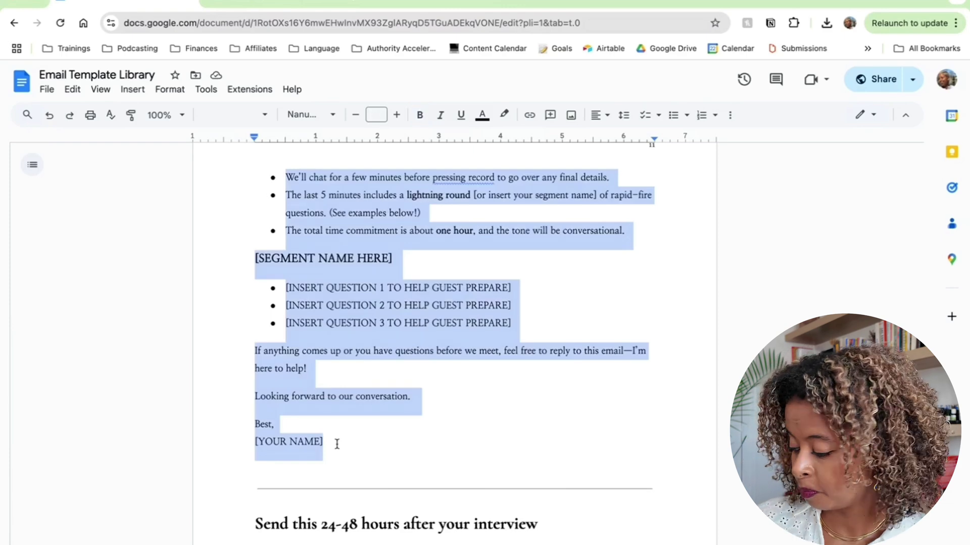
pyautogui.click(317, 5)
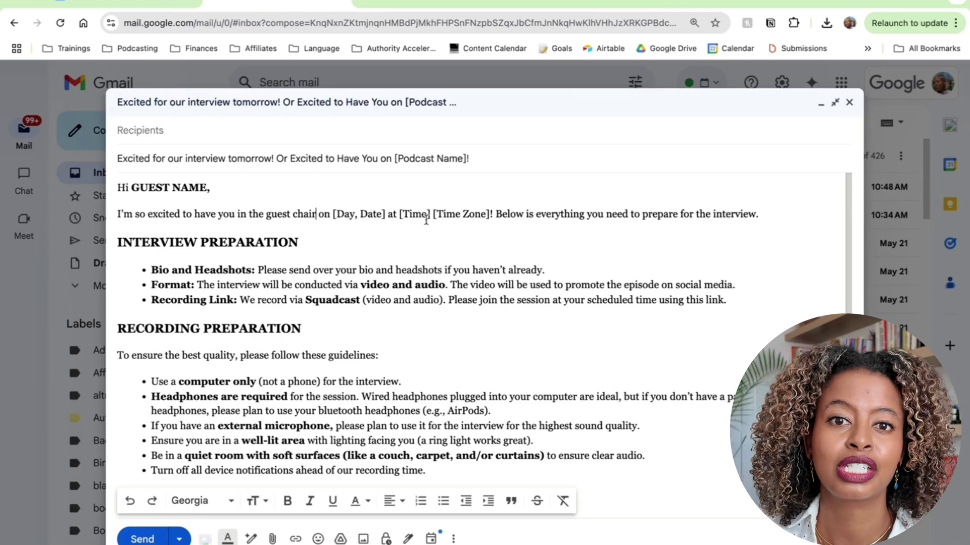
# - Review the draft's [Time Zone] placeholder and the Bio and Headshots, Format and Recording Link bullets
pyautogui.doubleClick(449, 214)
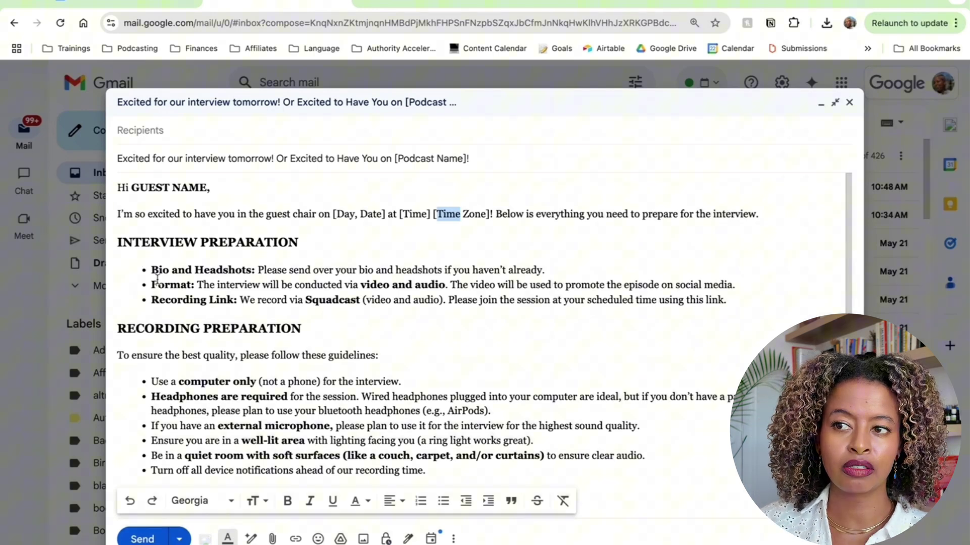
pyautogui.moveTo(149, 270); pyautogui.dragTo(569, 278)
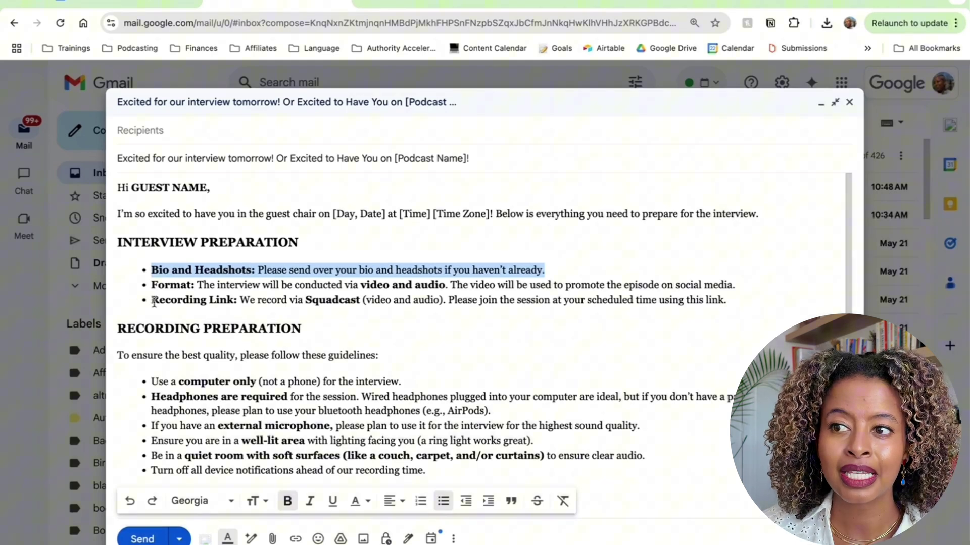
pyautogui.moveTo(152, 301); pyautogui.dragTo(731, 291)
pyautogui.click(301, 285)
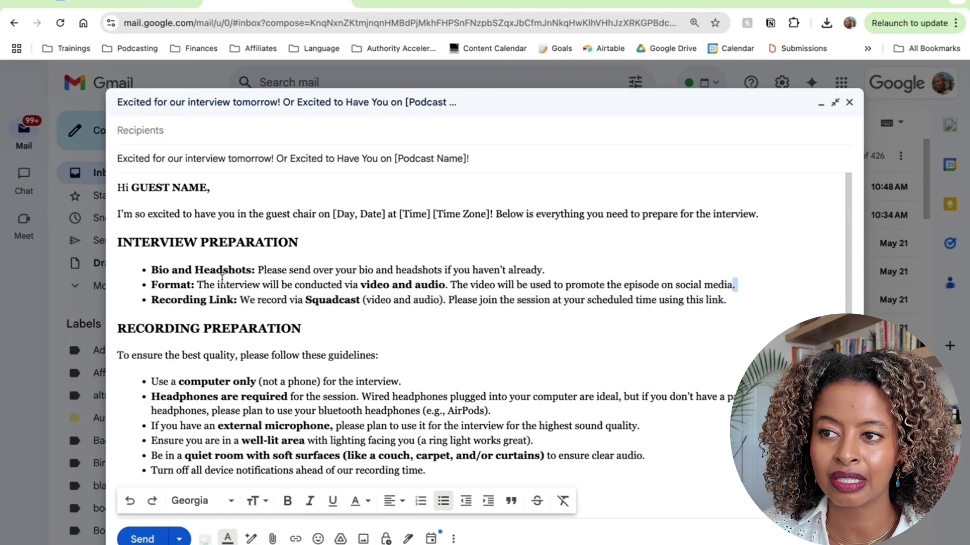
pyautogui.click(151, 283)
pyautogui.moveTo(151, 283); pyautogui.dragTo(747, 286)
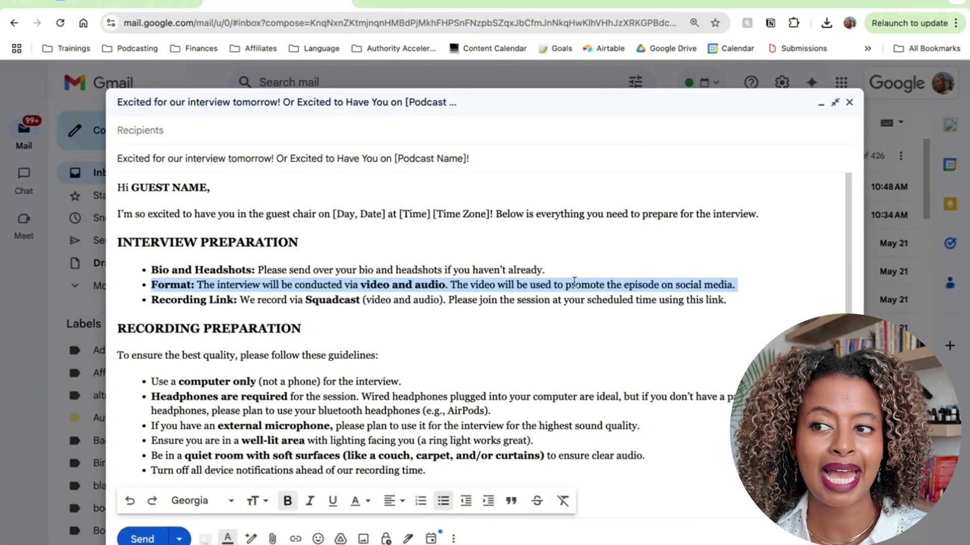
pyautogui.click(152, 301)
pyautogui.moveTo(152, 301); pyautogui.dragTo(686, 302)
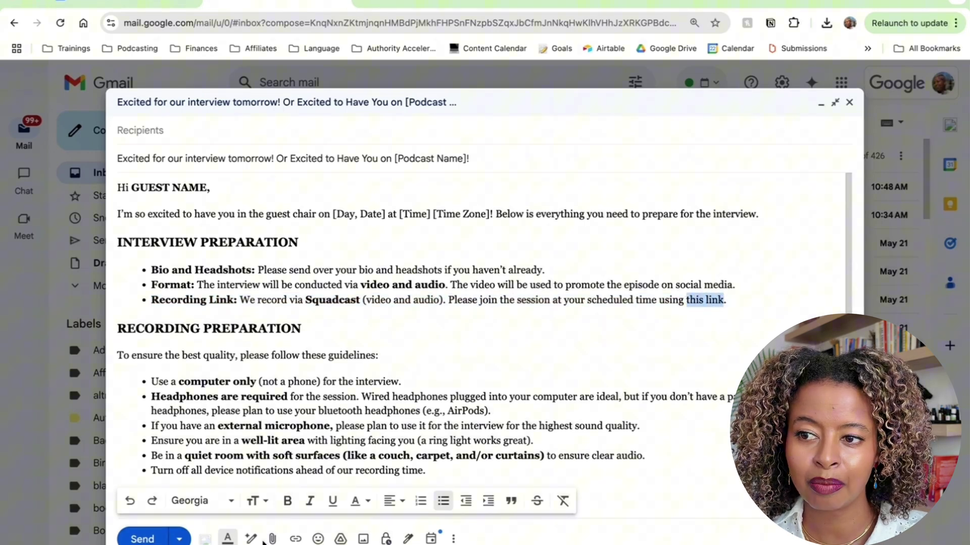
# - Hyperlink 'this link' in the Recording Link bullet to the copied SquadCast stage URL
pyautogui.click(296, 539)
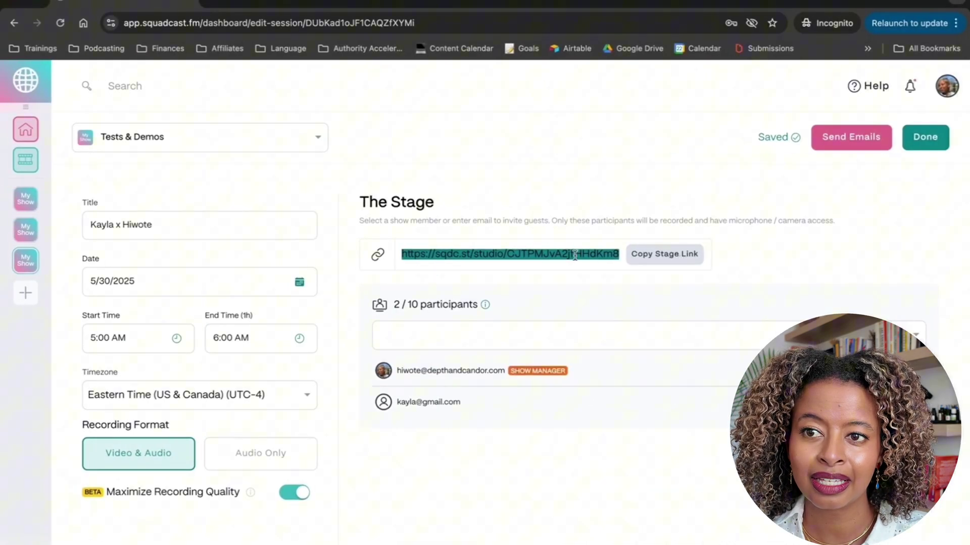
pyautogui.click(650, 258)
pyautogui.hotkey('ctrl', 'Right')
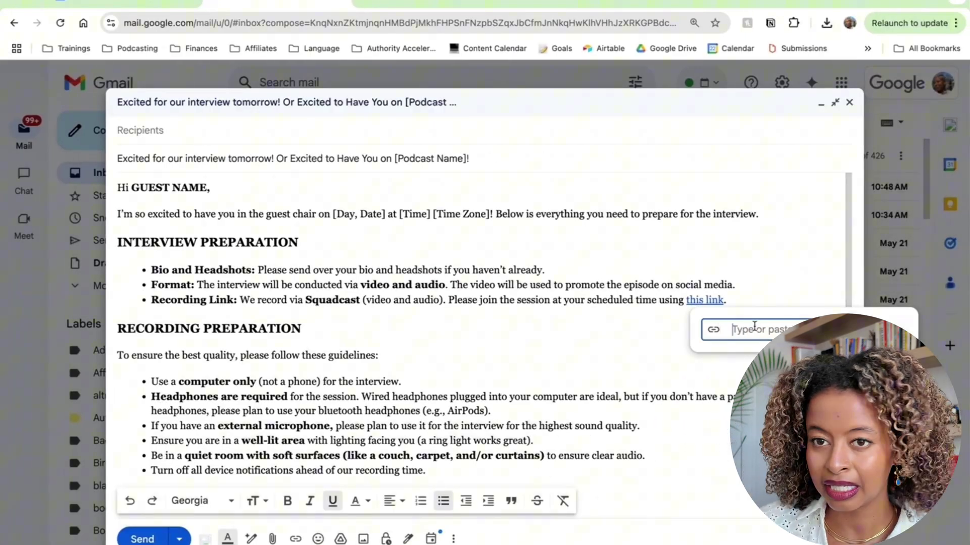
pyautogui.press('super+v')
pyautogui.press('Return')
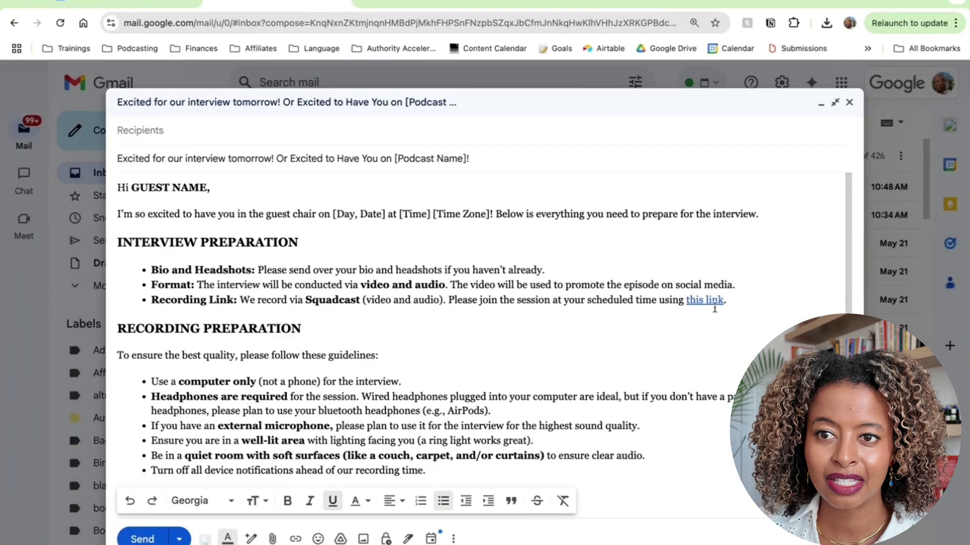
pyautogui.click(688, 300)
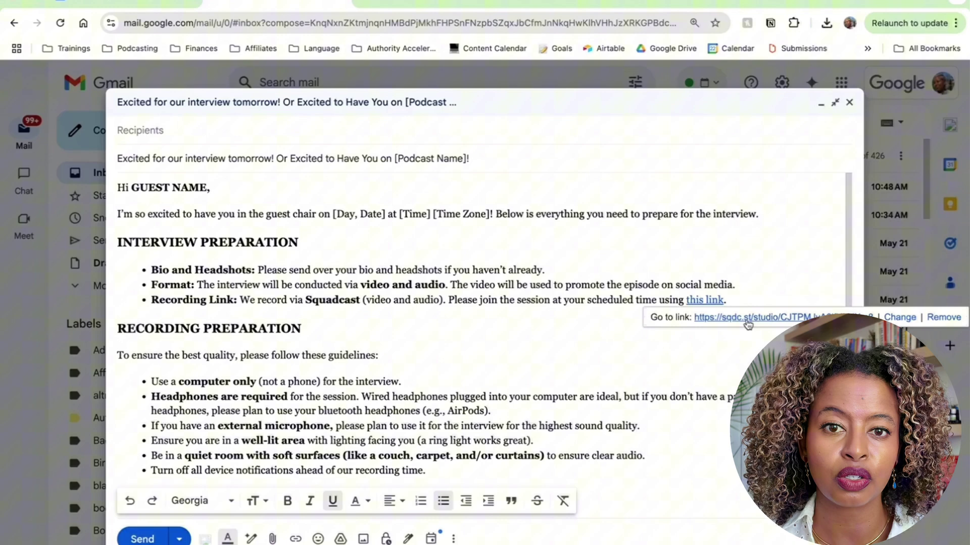
pyautogui.scroll(-3, 268, 272)
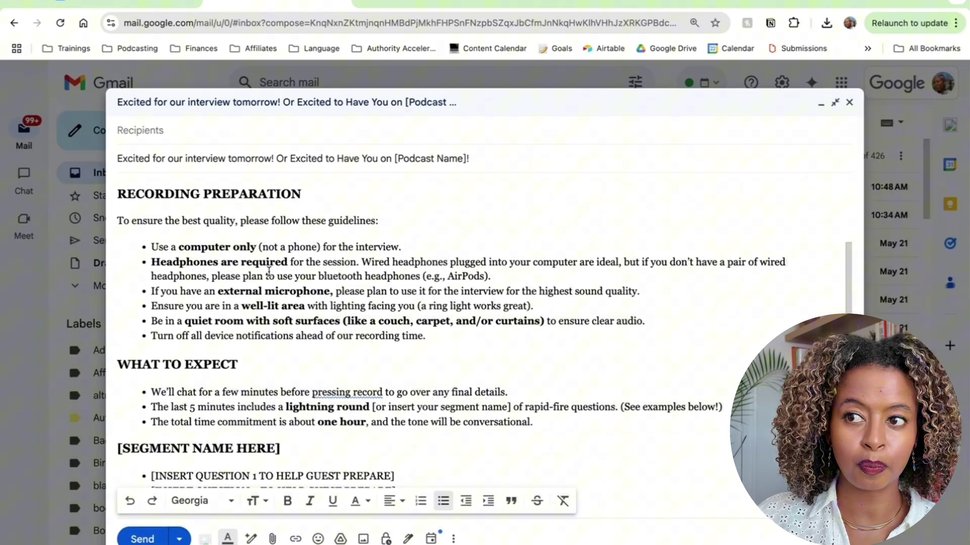
pyautogui.moveTo(151, 247); pyautogui.dragTo(422, 250)
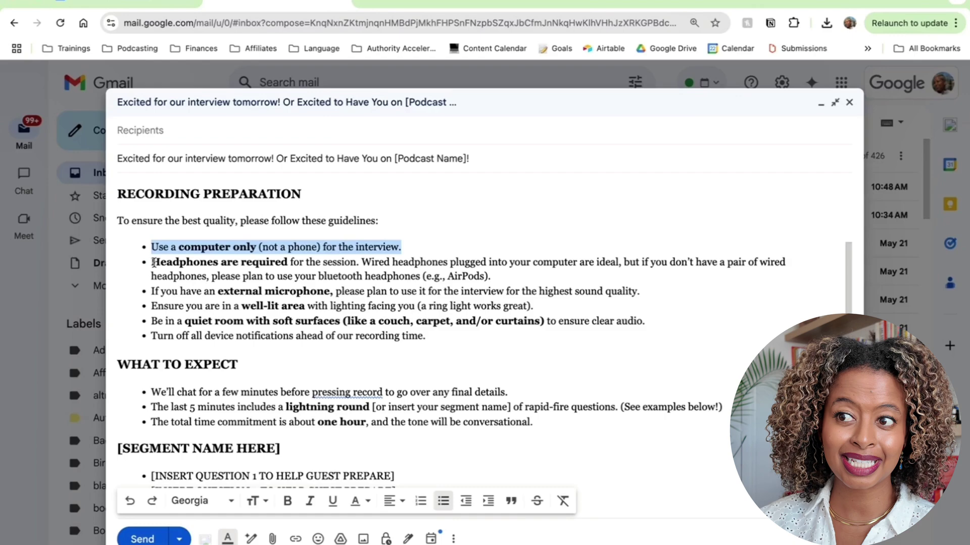
pyautogui.moveTo(151, 262); pyautogui.dragTo(495, 275)
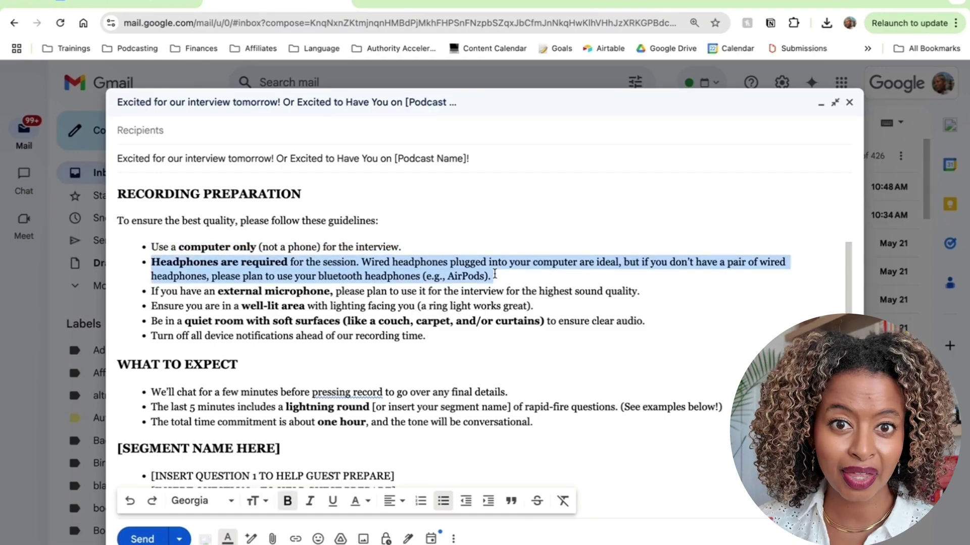
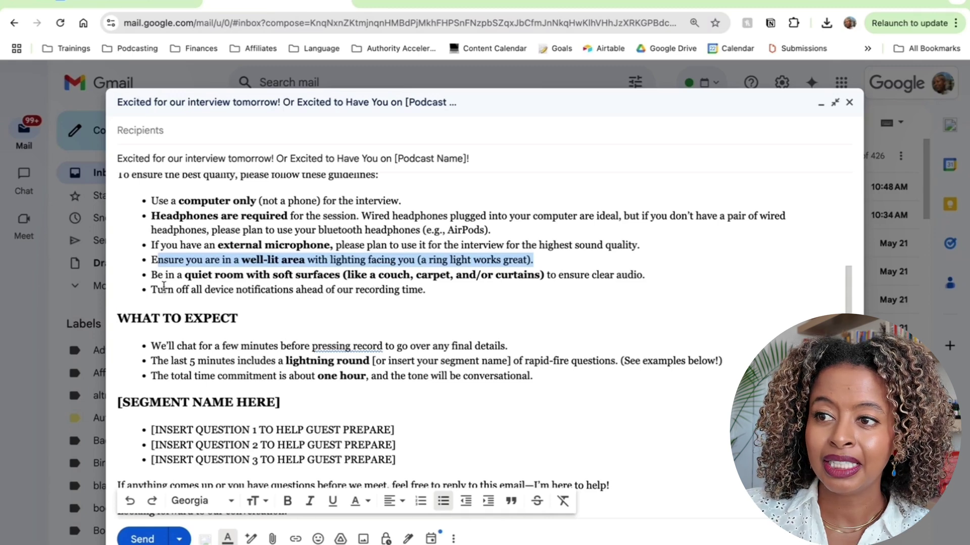
# - Highlight the Gmail bullet about turning off notifications, then return to SquadCast's Tests & Demos dashboard
pyautogui.moveTo(164, 286); pyautogui.dragTo(420, 290)
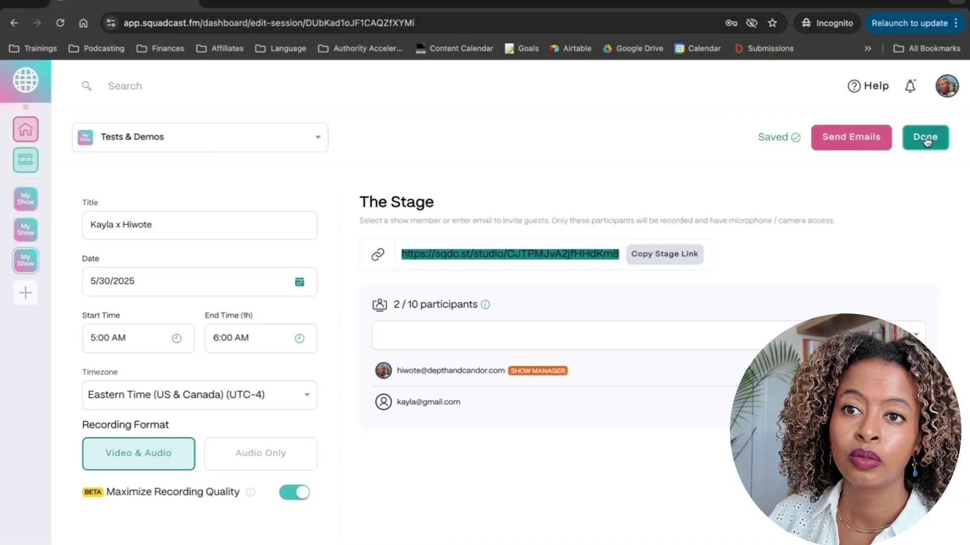
pyautogui.click(925, 138)
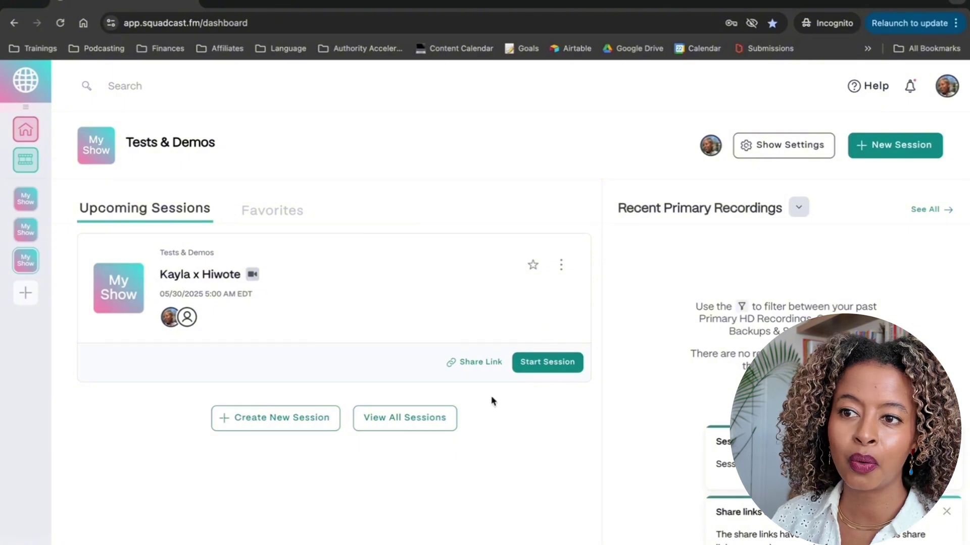
# - Start the upcoming session, allow camera and microphone access, and enter the guest's name and she/her pronouns
pyautogui.click(572, 368)
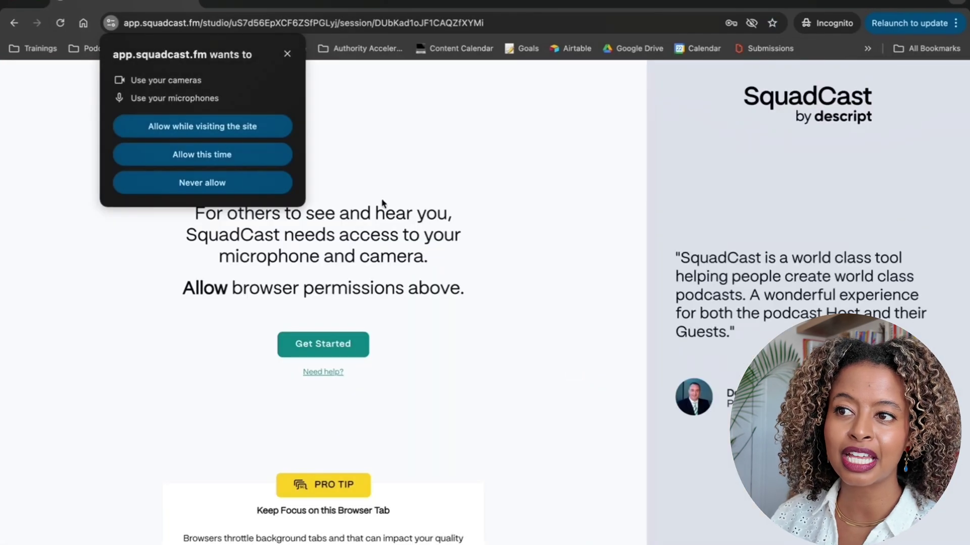
pyautogui.click(253, 131)
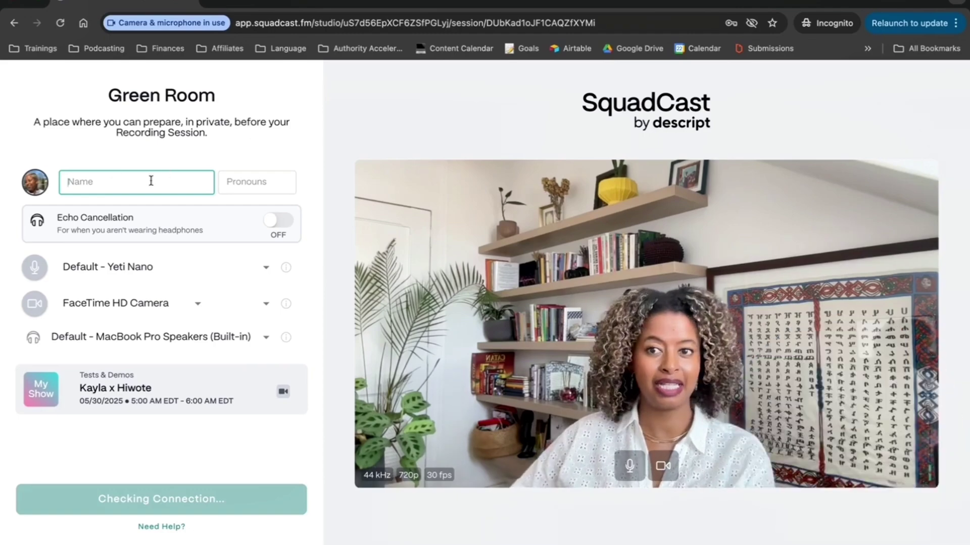
pyautogui.write('Hiw')
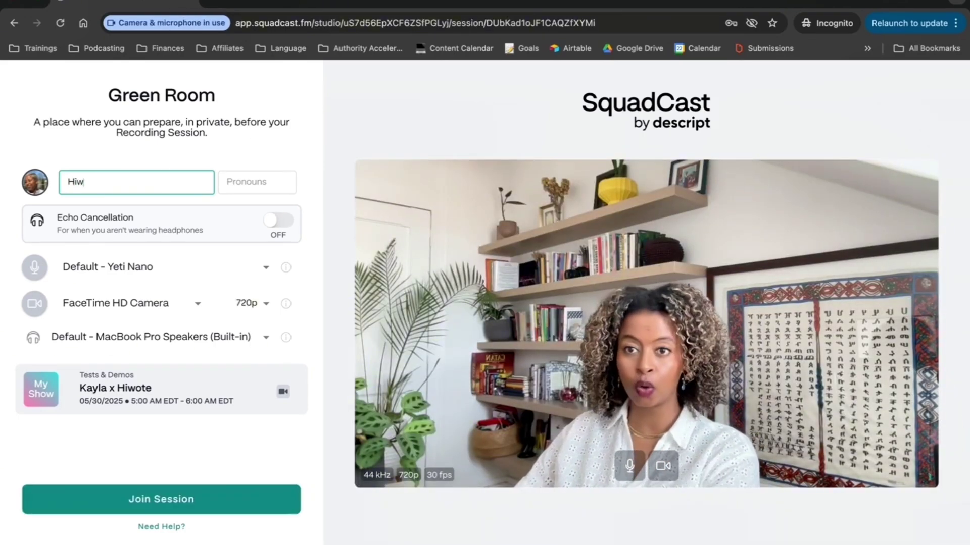
pyautogui.write('ote')
pyautogui.click(255, 182)
pyautogui.write('s')
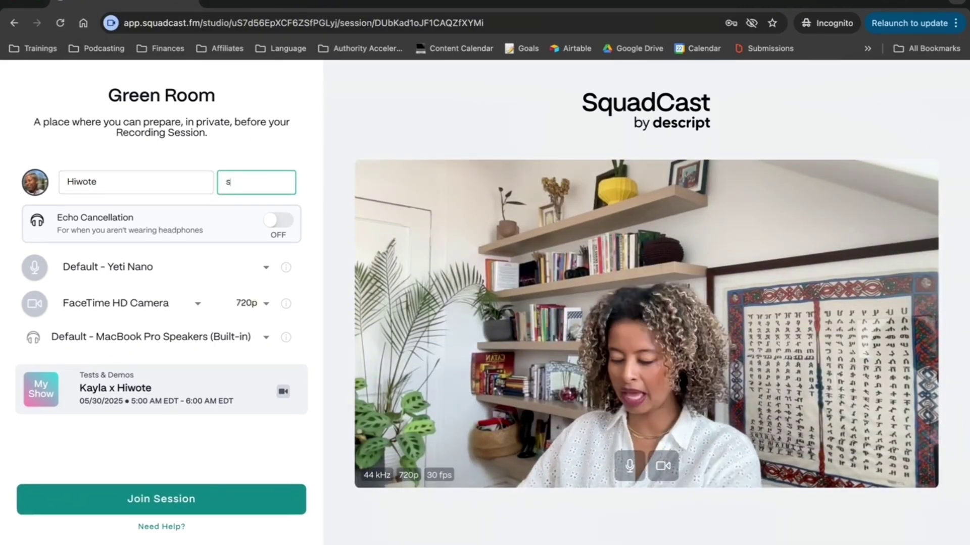
pyautogui.write('he/h')
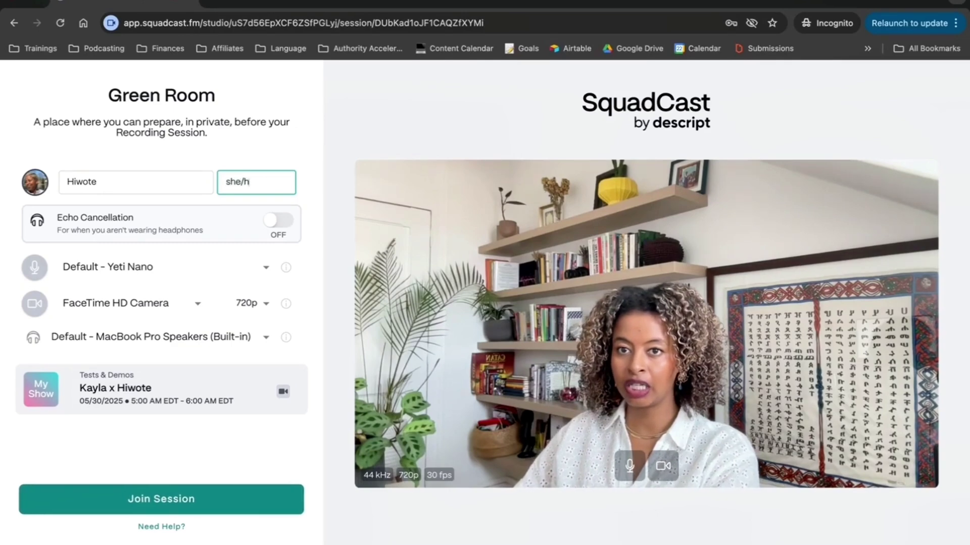
pyautogui.write('er')
pyautogui.click(152, 271)
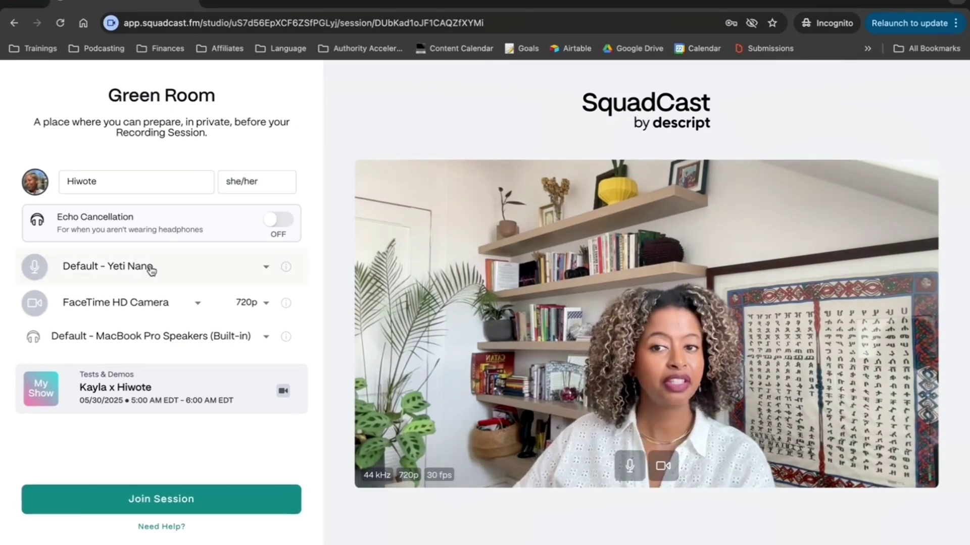
# - Choose Yeti Nano as the microphone and keep FaceTime HD Camera as the camera
pyautogui.click(266, 269)
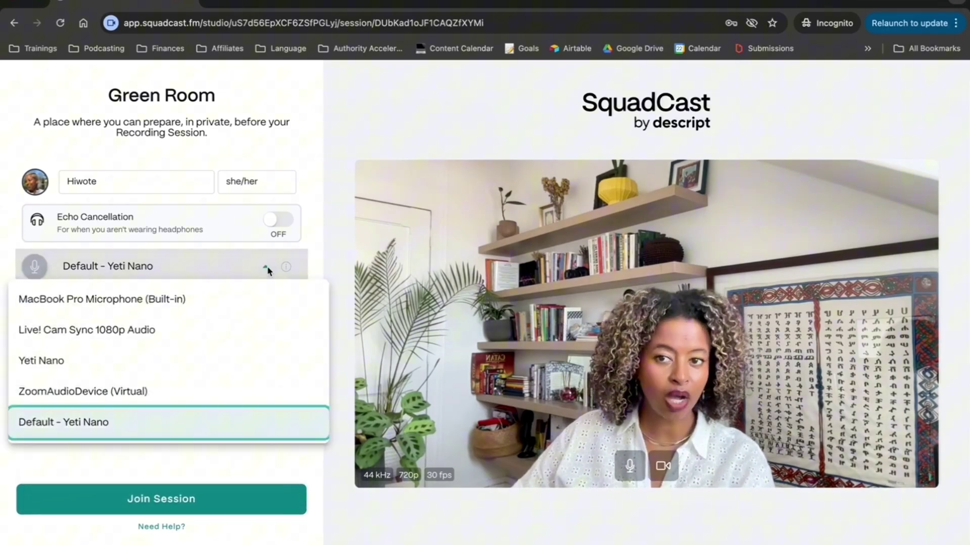
pyautogui.click(122, 370)
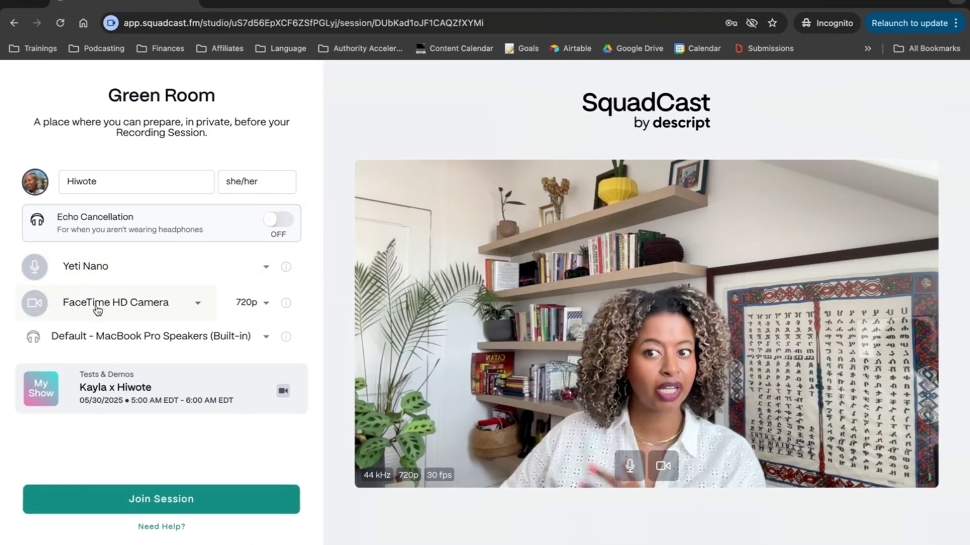
pyautogui.click(192, 309)
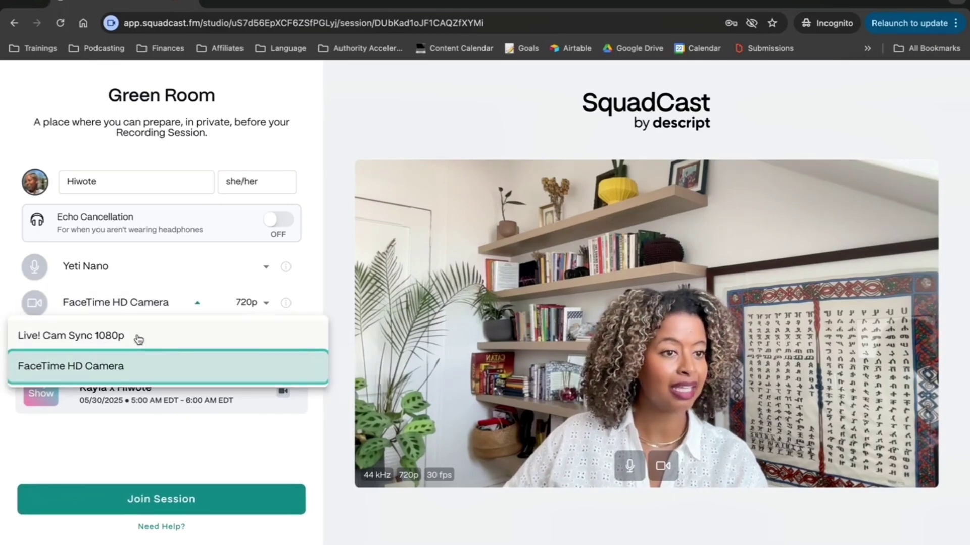
pyautogui.click(116, 371)
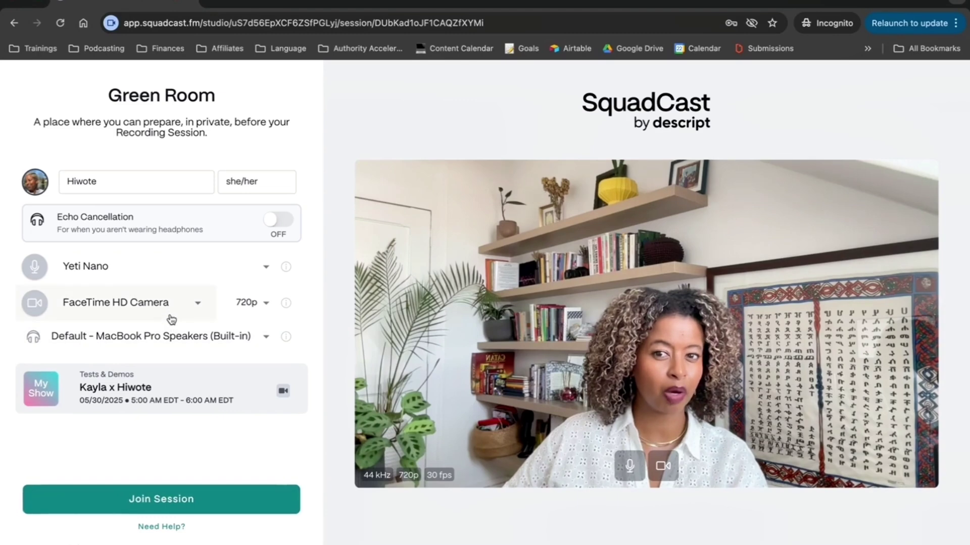
# - Set the audio output to External Headphones (Built-in) after plugging them in
pyautogui.click(129, 346)
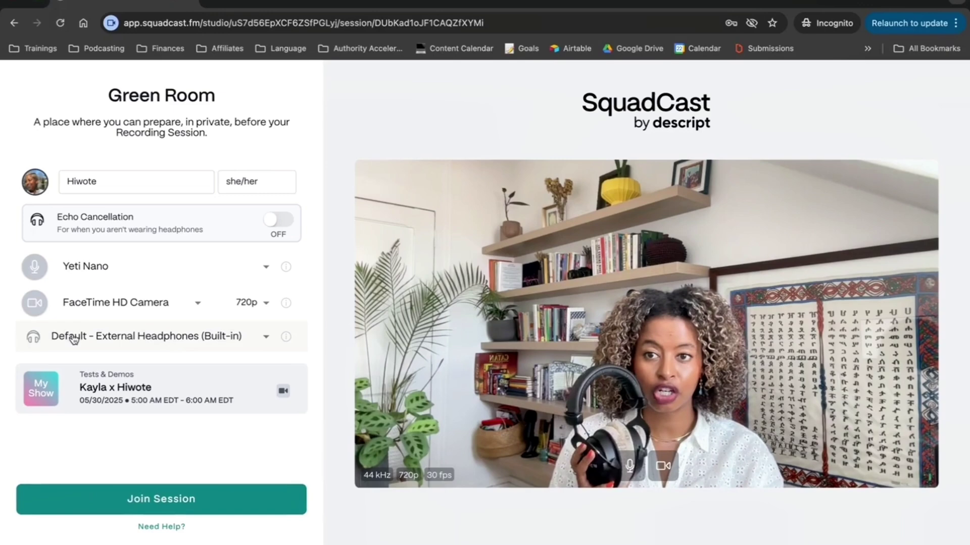
pyautogui.click(199, 344)
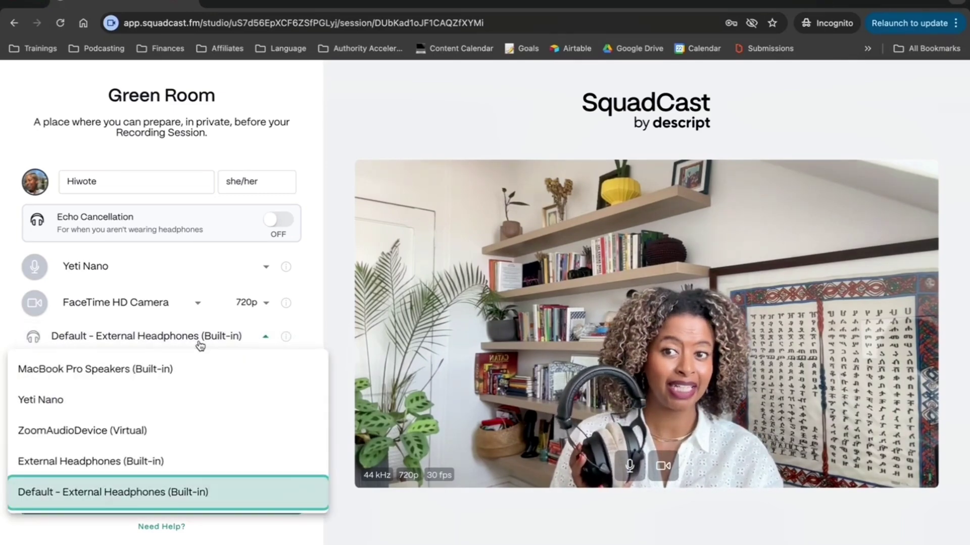
pyautogui.click(179, 473)
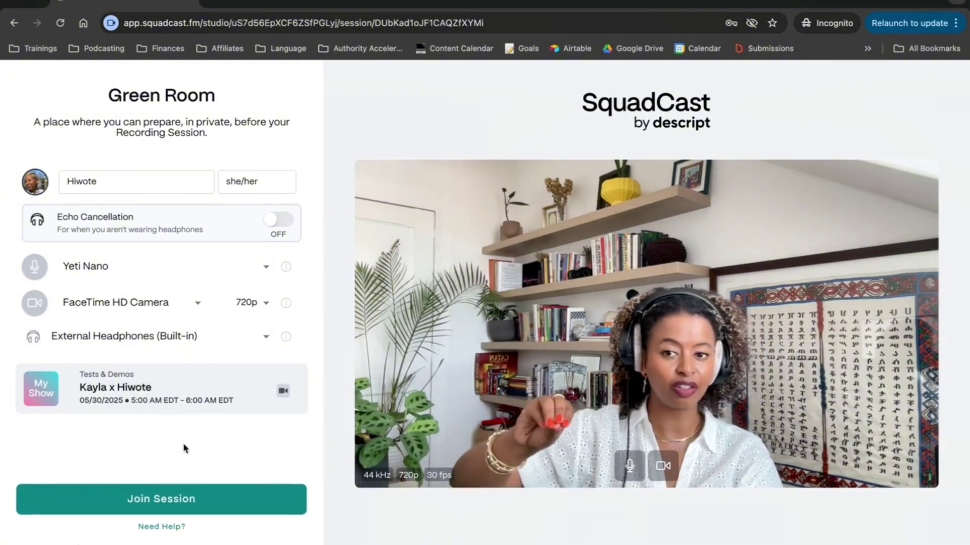
# - Join the session and expand your participant row to show 44 kHz, 720p, 30 fps, Lossless Audio
pyautogui.click(189, 500)
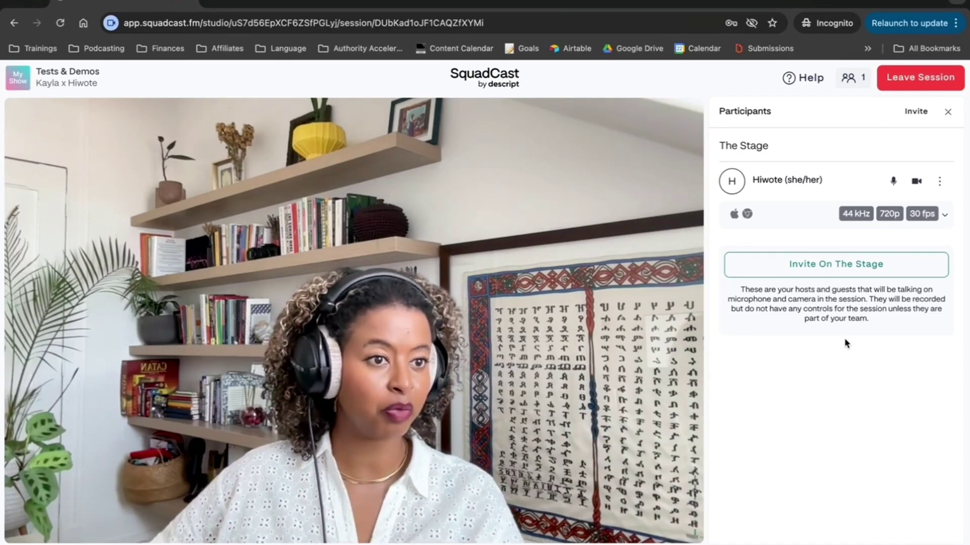
pyautogui.click(782, 230)
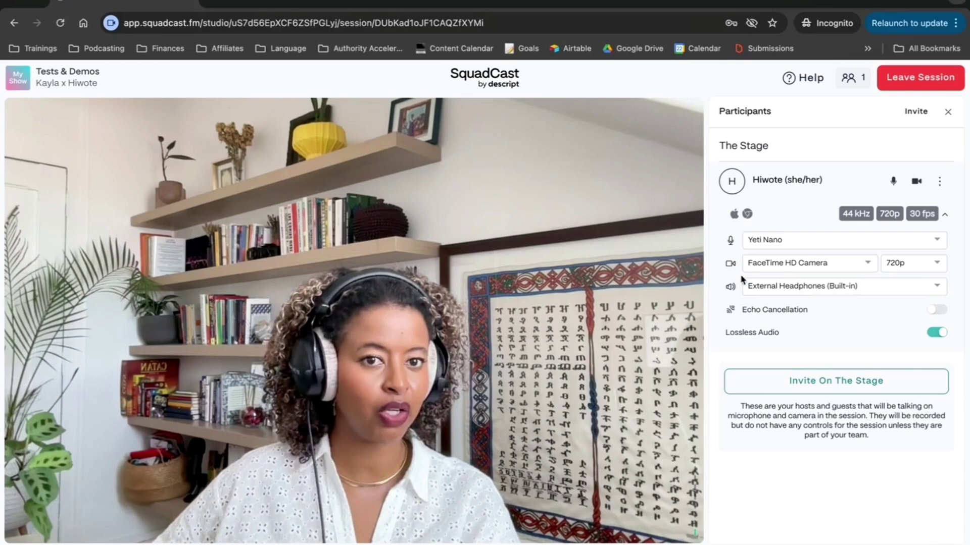
pyautogui.click(793, 268)
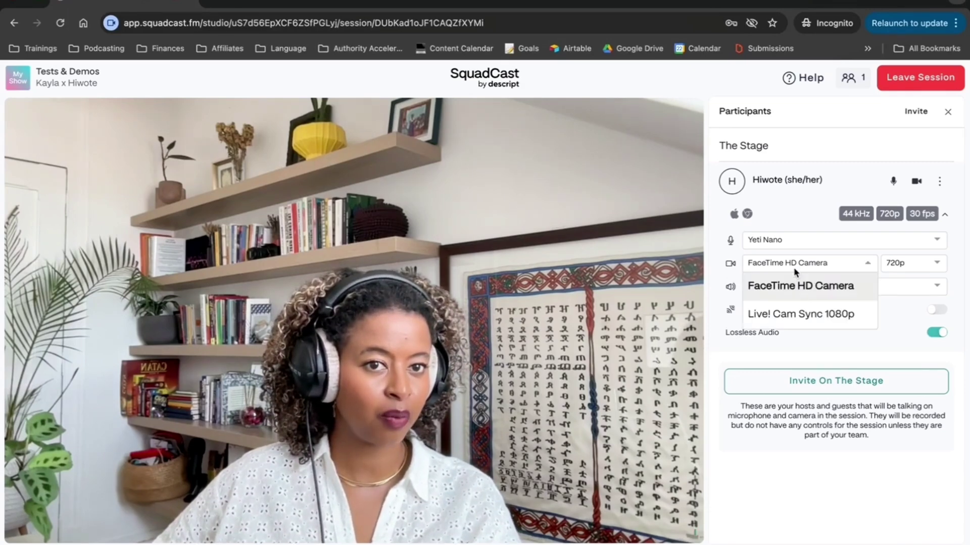
pyautogui.click(800, 314)
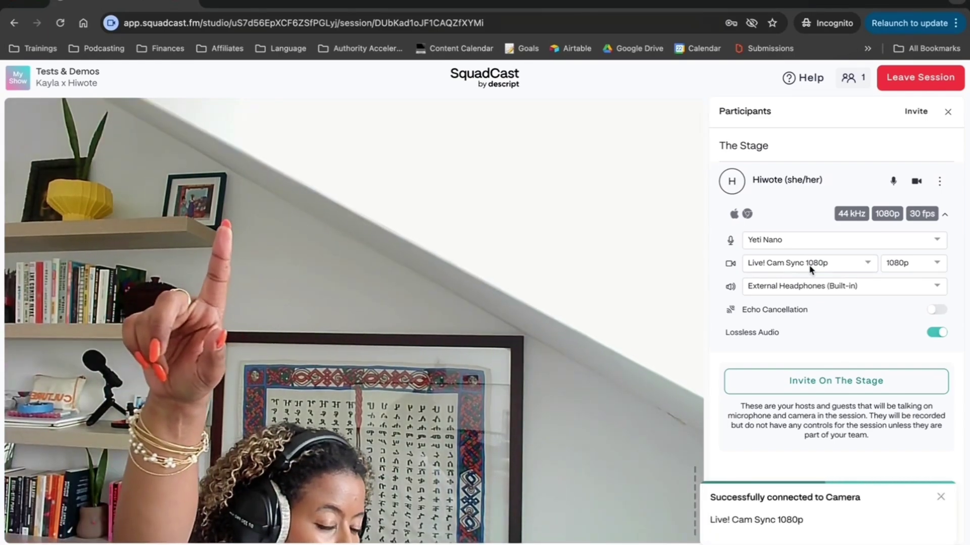
pyautogui.click(762, 267)
pyautogui.click(780, 285)
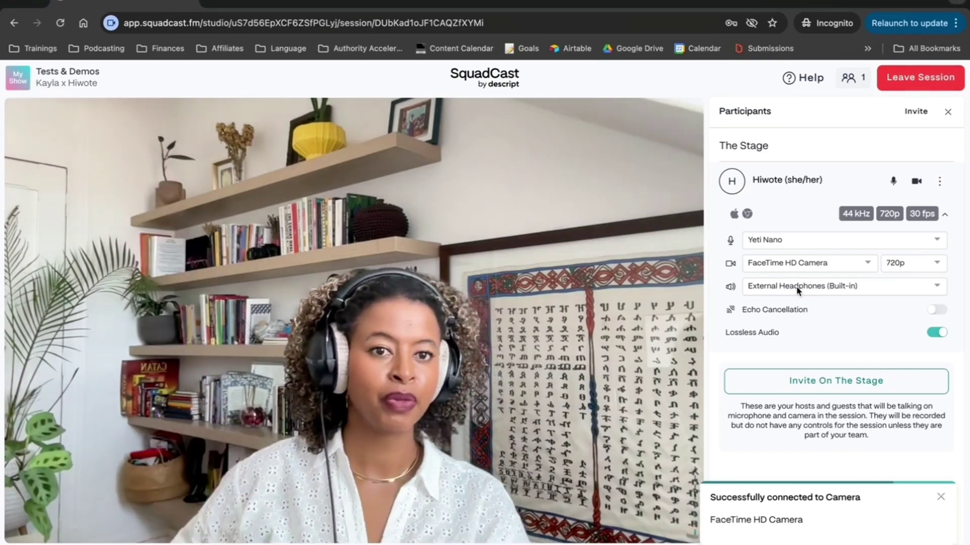
pyautogui.click(796, 286)
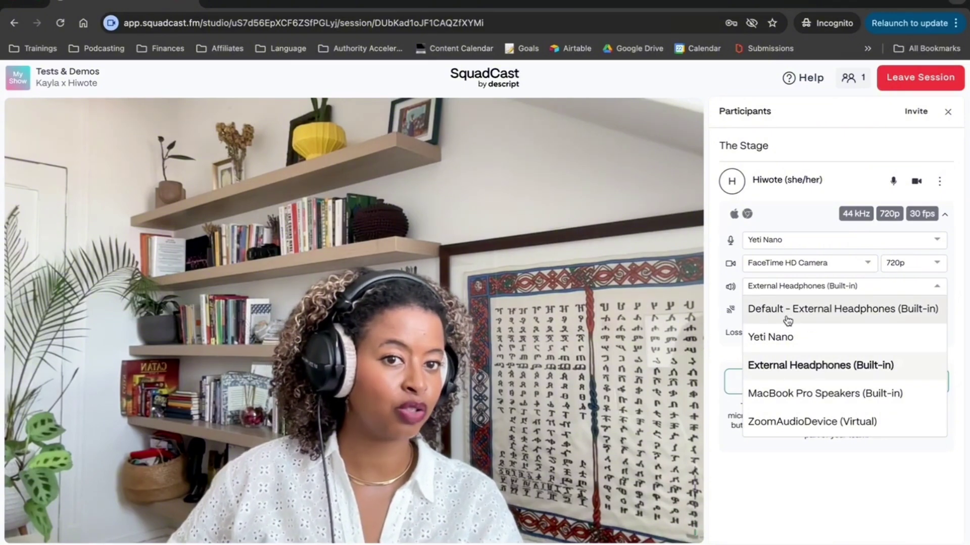
pyautogui.click(717, 363)
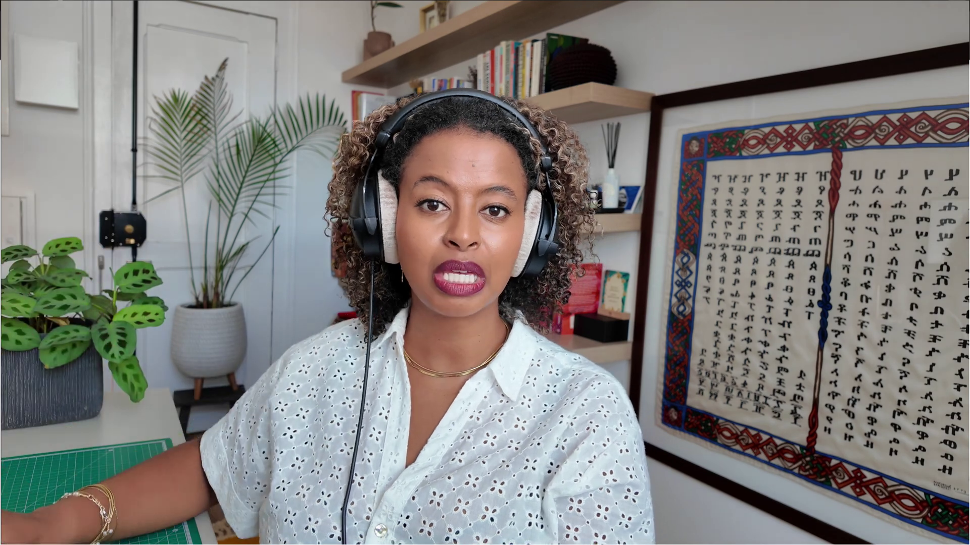
pyautogui.click(937, 310)
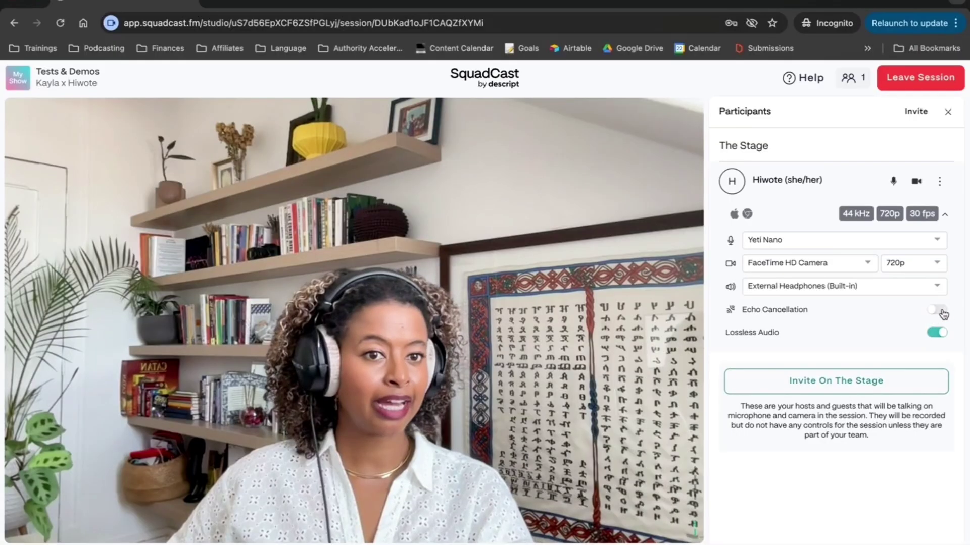
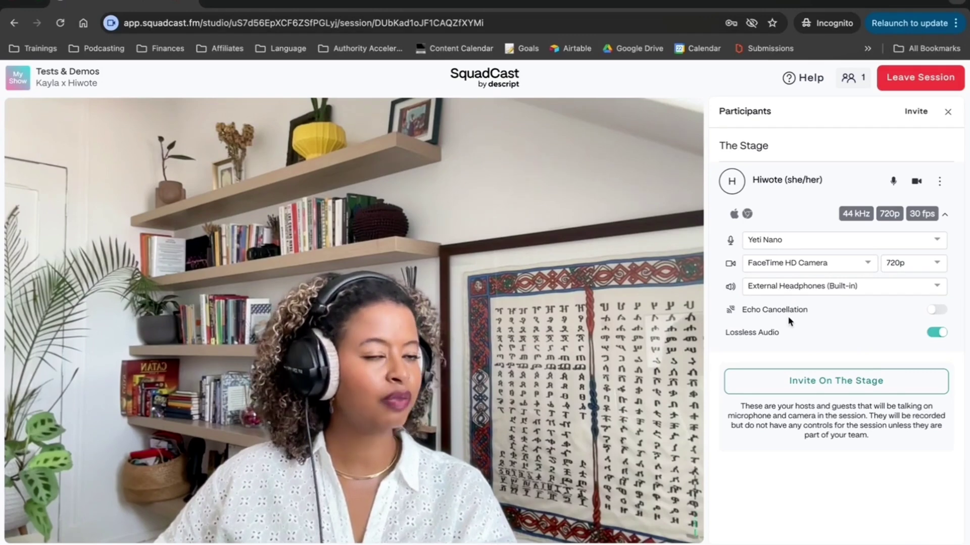
# - Keep Yeti Nano as the guest's microphone and start recording the session
pyautogui.click(949, 221)
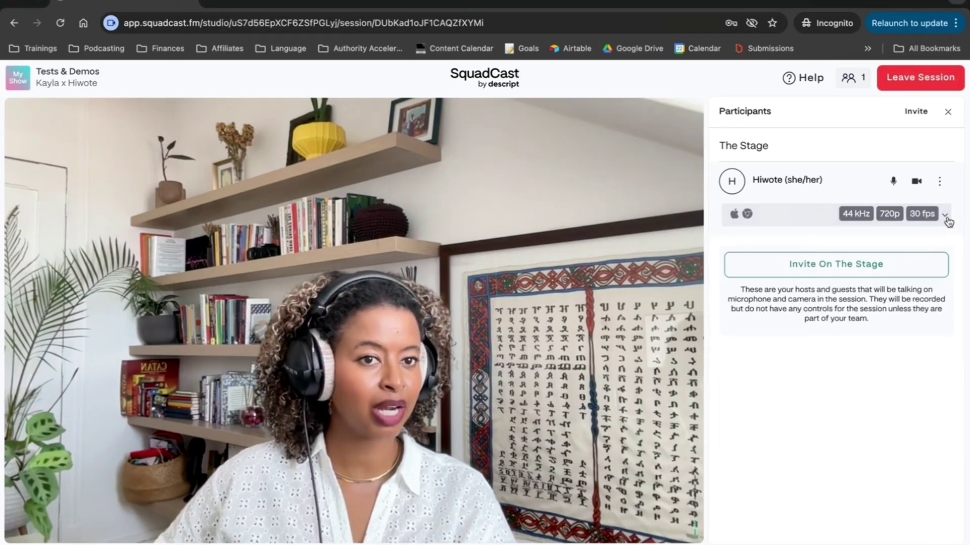
pyautogui.click(948, 221)
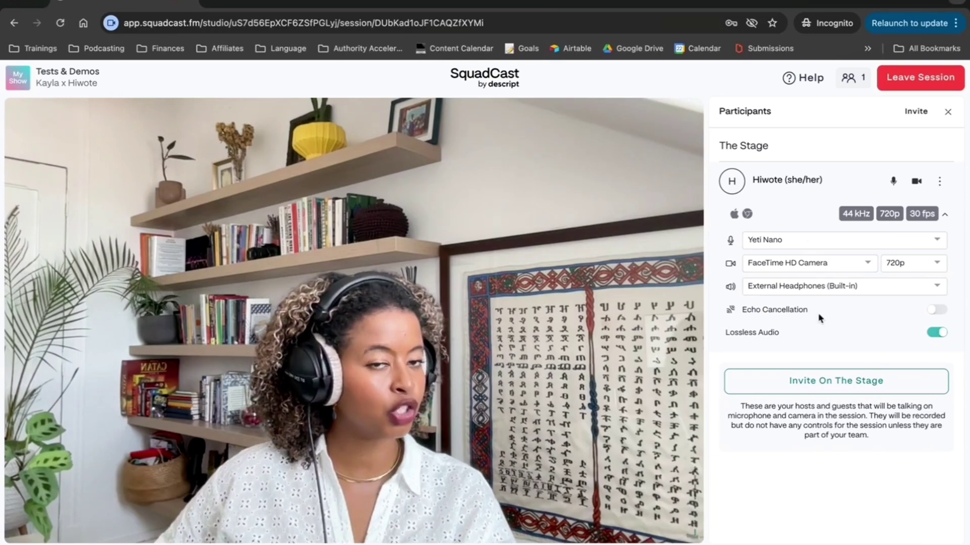
pyautogui.click(787, 237)
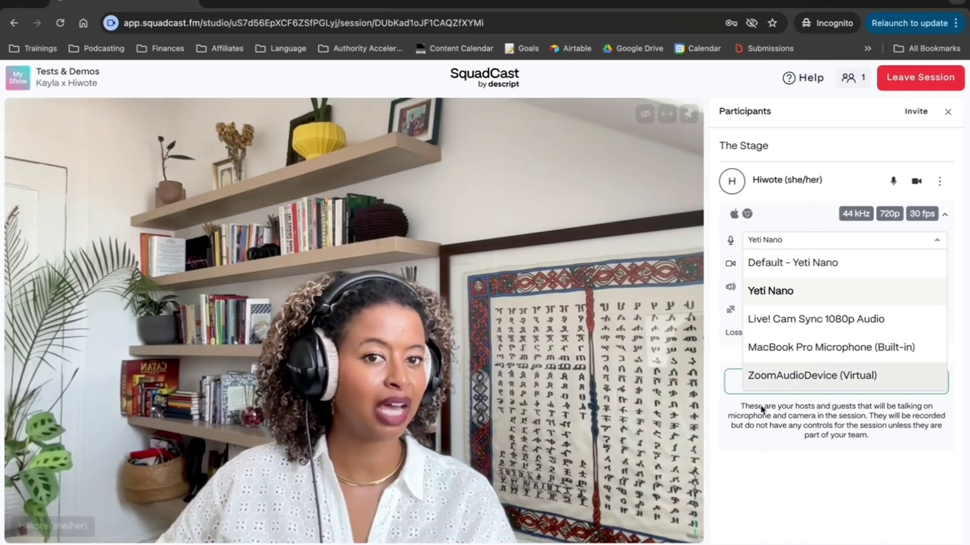
pyautogui.click(708, 494)
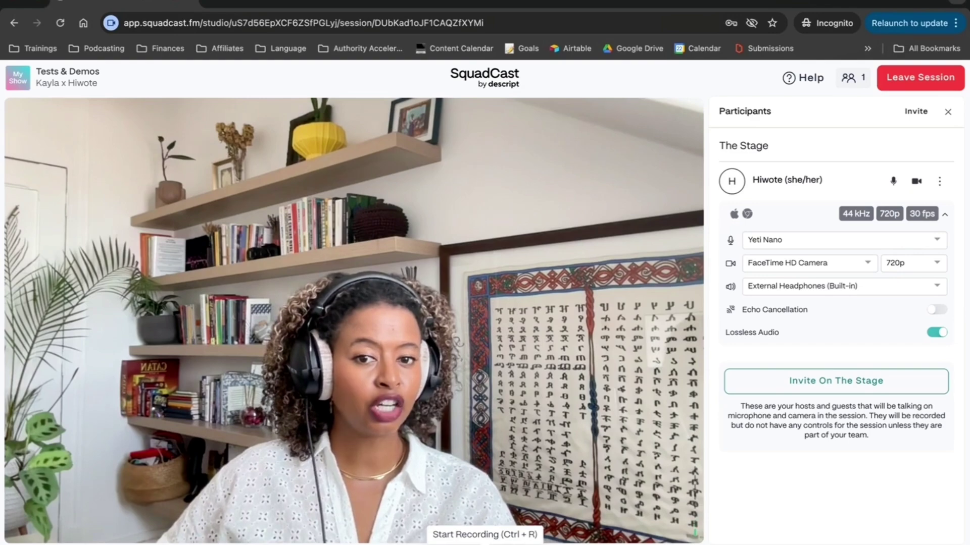
pyautogui.click(369, 535)
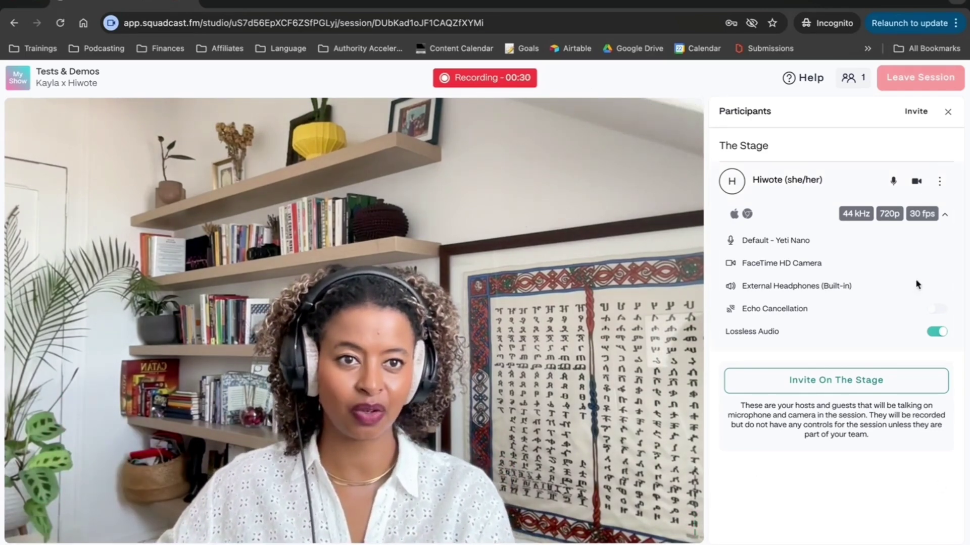
# - Close the Participants panel
pyautogui.click(948, 112)
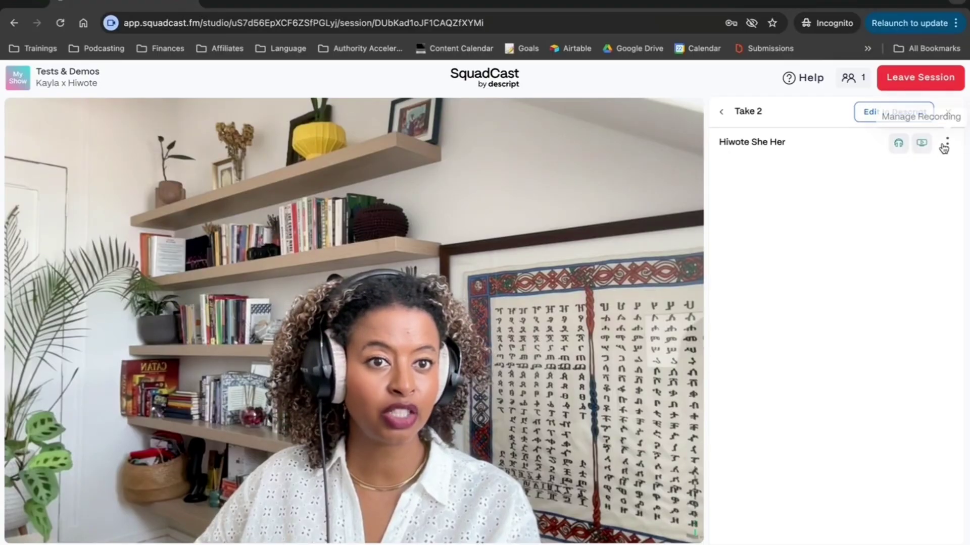
# - Play Take 2's video preview, switch it to audio only, and show its Manage Recording options
pyautogui.click(922, 146)
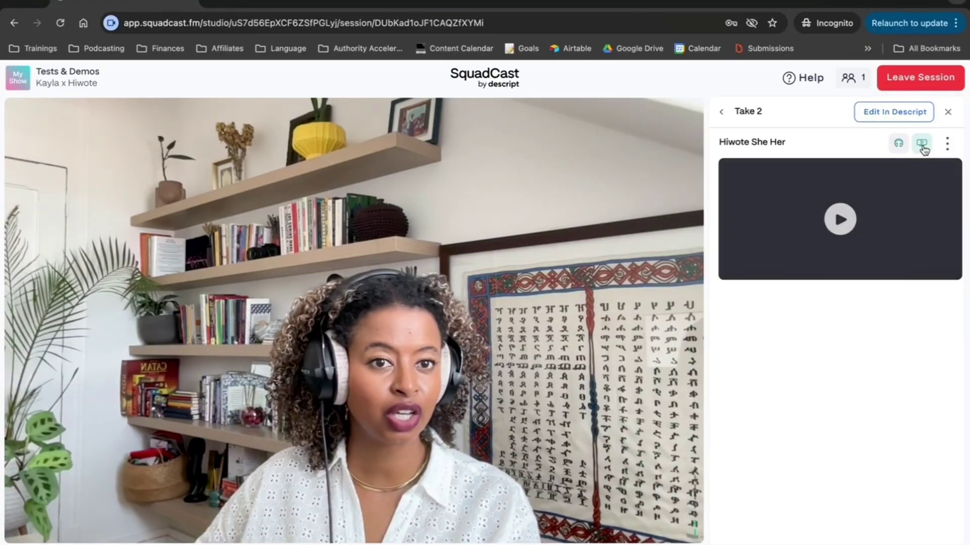
pyautogui.click(841, 226)
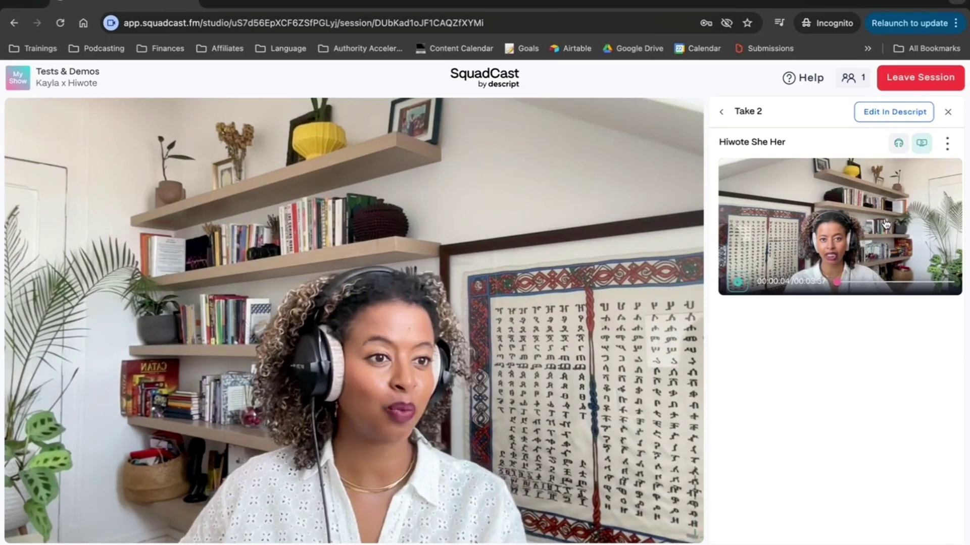
pyautogui.click(898, 143)
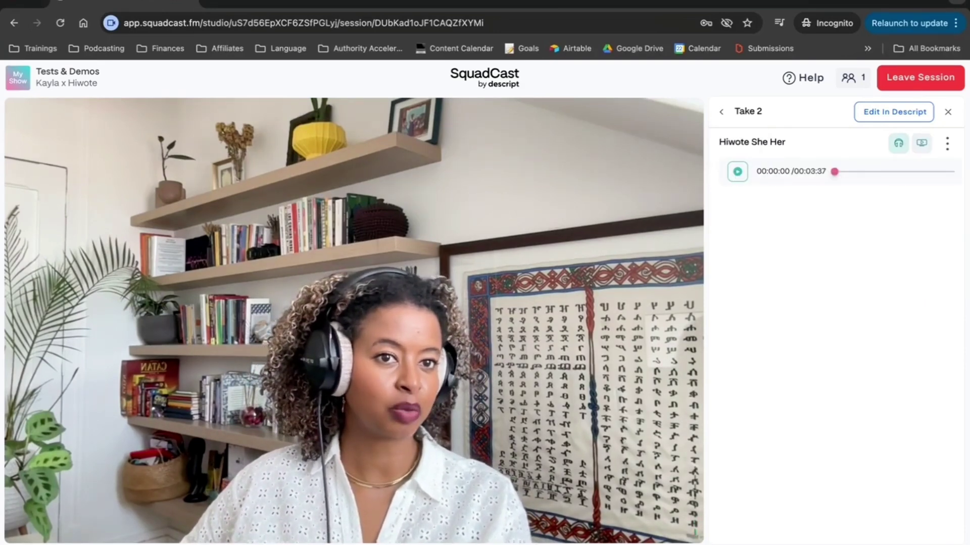
pyautogui.click(948, 144)
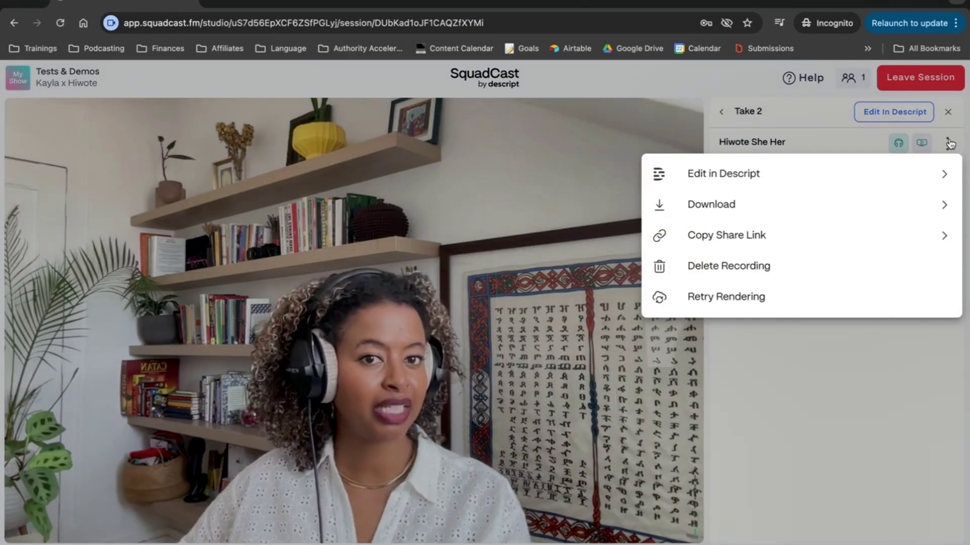
# - Download Take 2 as a WAV file (Audio Only) from Manage Recording
pyautogui.click(948, 146)
pyautogui.click(948, 146)
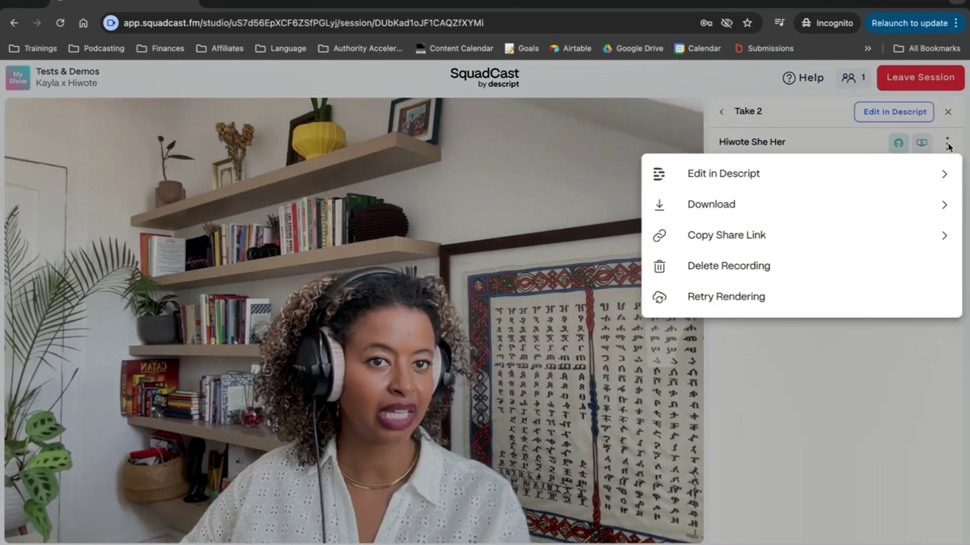
pyautogui.click(769, 209)
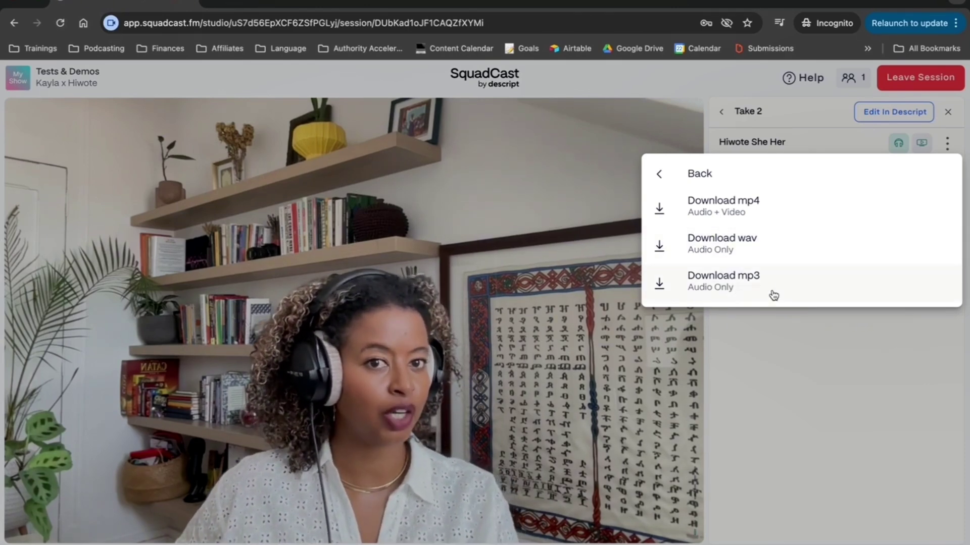
pyautogui.click(746, 251)
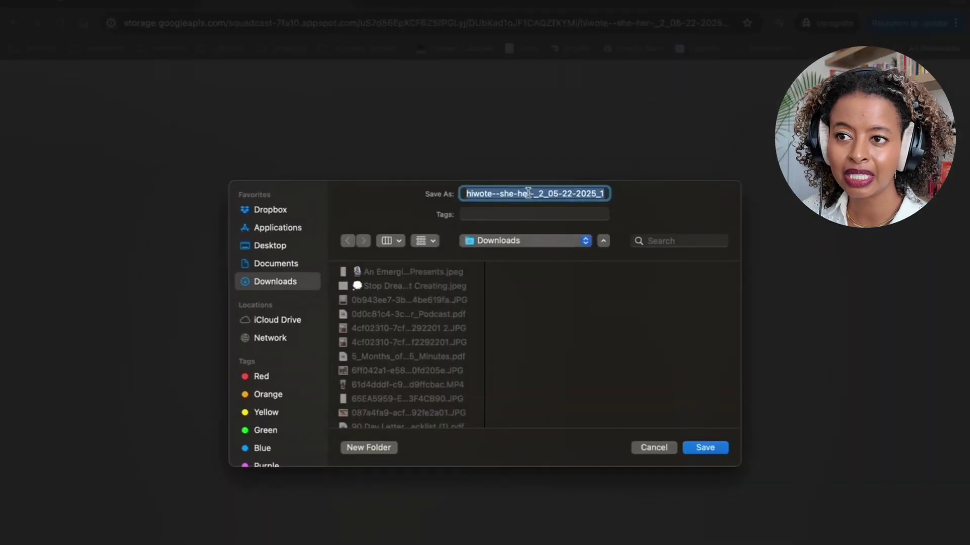
# - Rename the WAV file, removing 'she-her-' and replacing the 121706 timestamp with 'demo'
pyautogui.click(510, 194)
pyautogui.moveTo(498, 194); pyautogui.dragTo(535, 191)
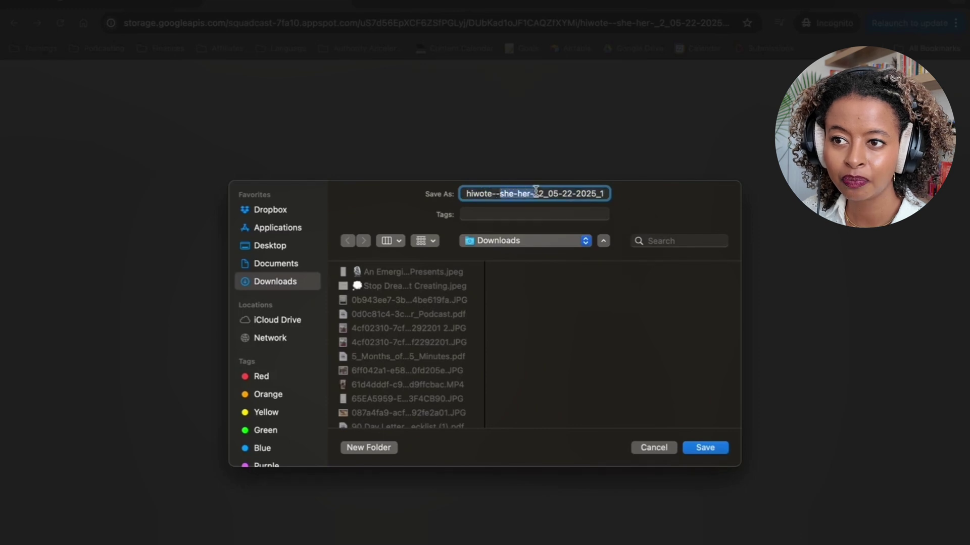
pyautogui.press('BackSpace')
pyautogui.press('BackSpace')
pyautogui.press('BackSpace')
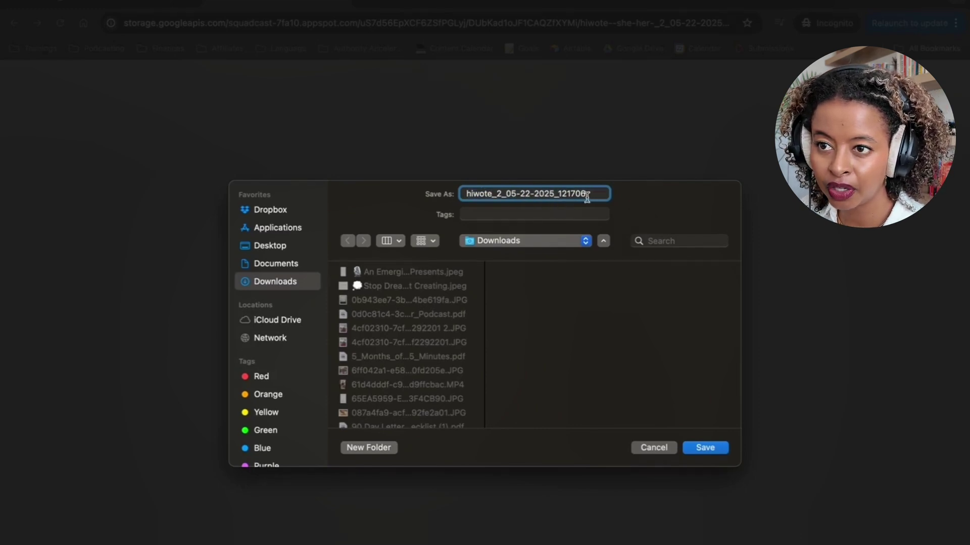
pyautogui.press('BackSpace')
pyautogui.press('BackSpace')
pyautogui.press('BackSpace')
pyautogui.press('BackSpace')
pyautogui.press('BackSpace')
pyautogui.press('BackSpace')
pyautogui.write('demo')
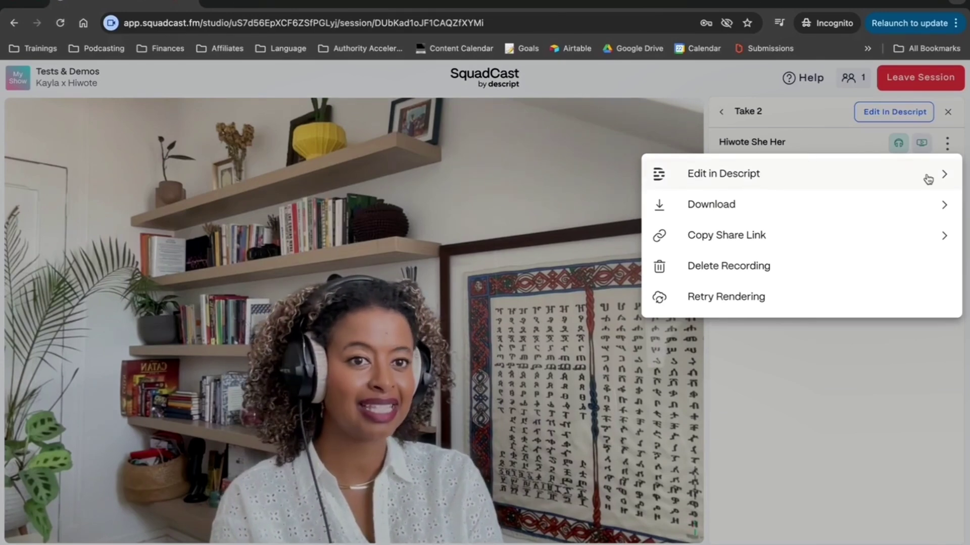
# - Send Take 2 to Descript, sign in with Google, and create a project importing it
pyautogui.click(945, 174)
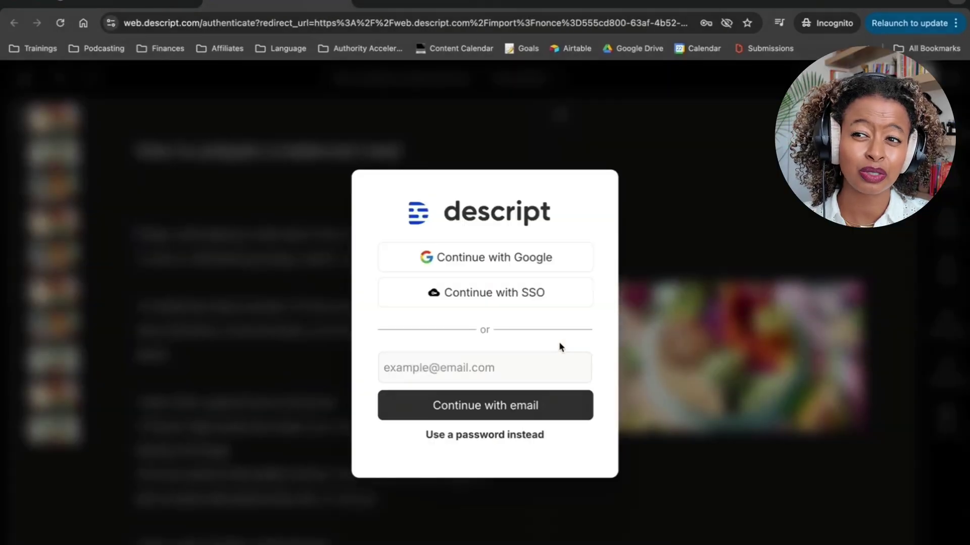
pyautogui.click(493, 272)
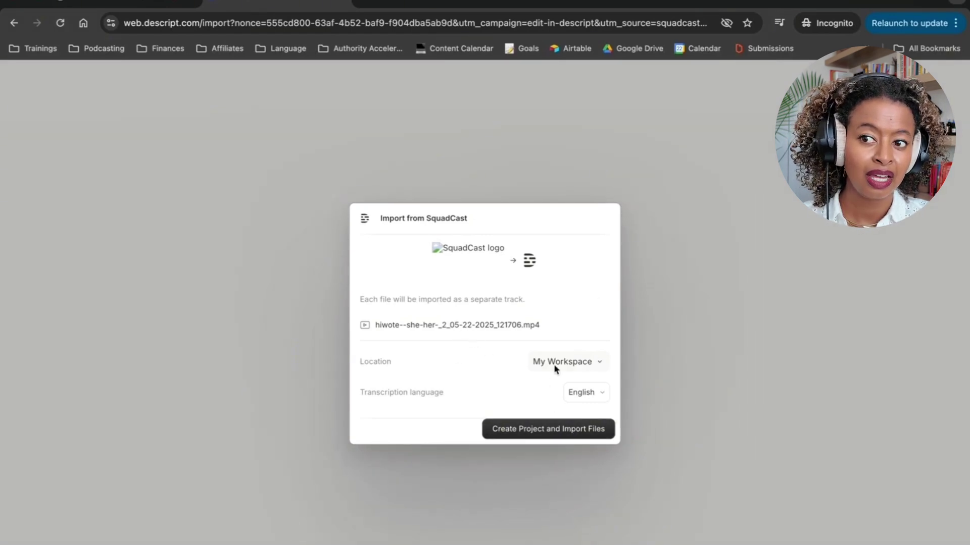
pyautogui.click(557, 428)
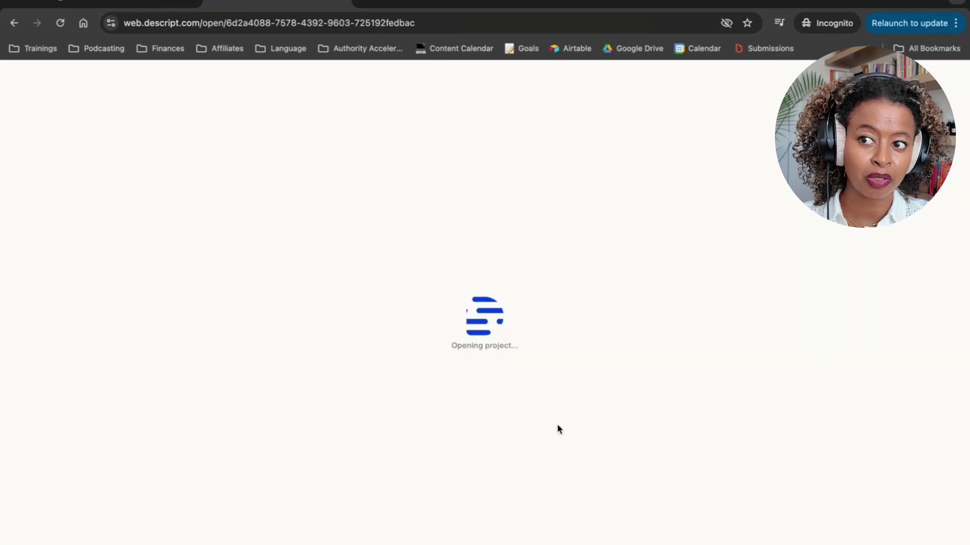